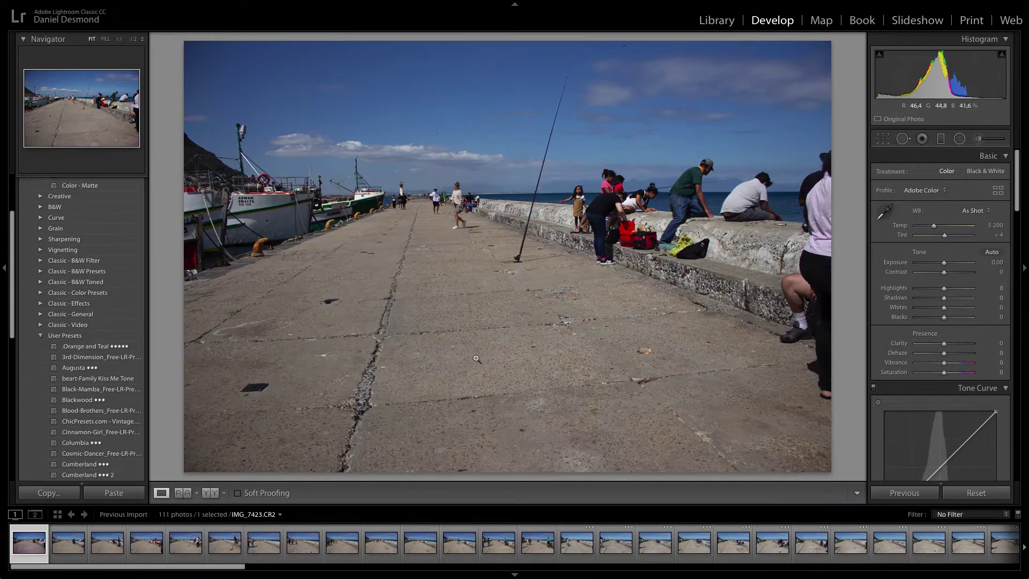
Apply the Orange and Teal user preset to the first photo and synchronize its develop settings across all photos in the filmstrip.
{"action": "left_click", "coordinate": [128, 346]}
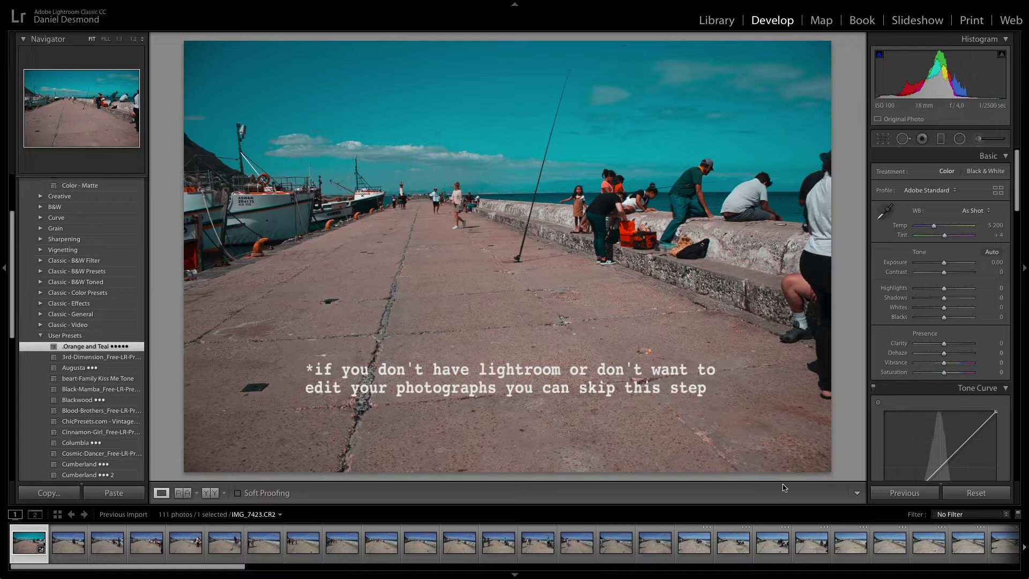
{"action": "left_click", "coordinate": [752, 561]}
{"action": "left_click", "coordinate": [752, 560]}
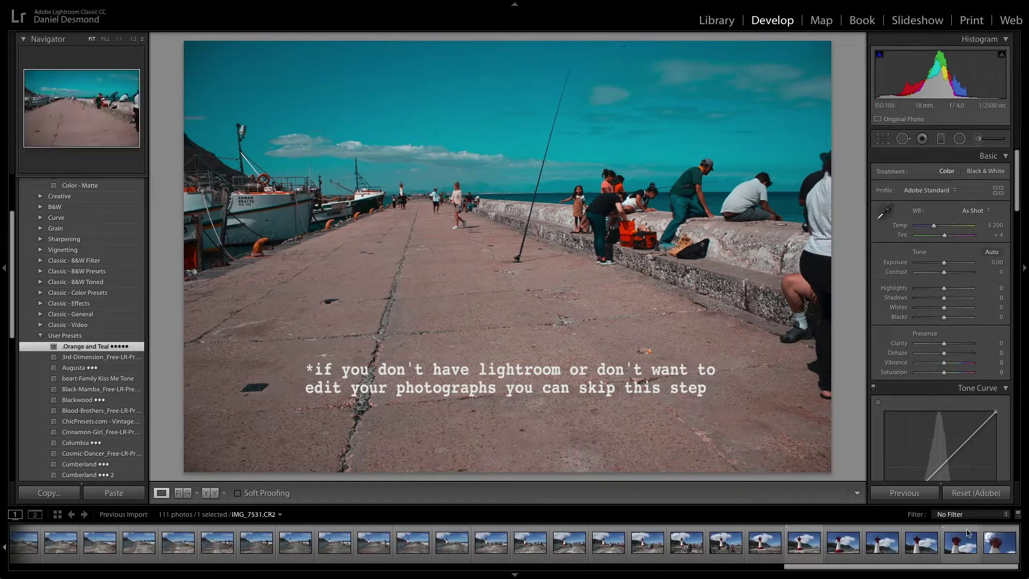
{"action": "left_click", "coordinate": [991, 543]}
{"action": "key", "text": "ctrl+a"}
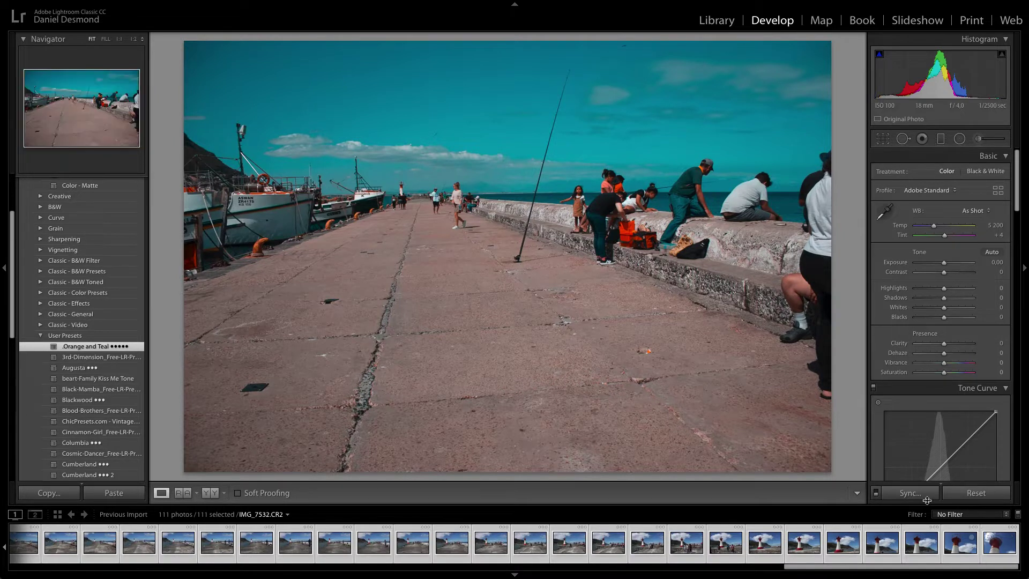
{"action": "left_click", "coordinate": [909, 492]}
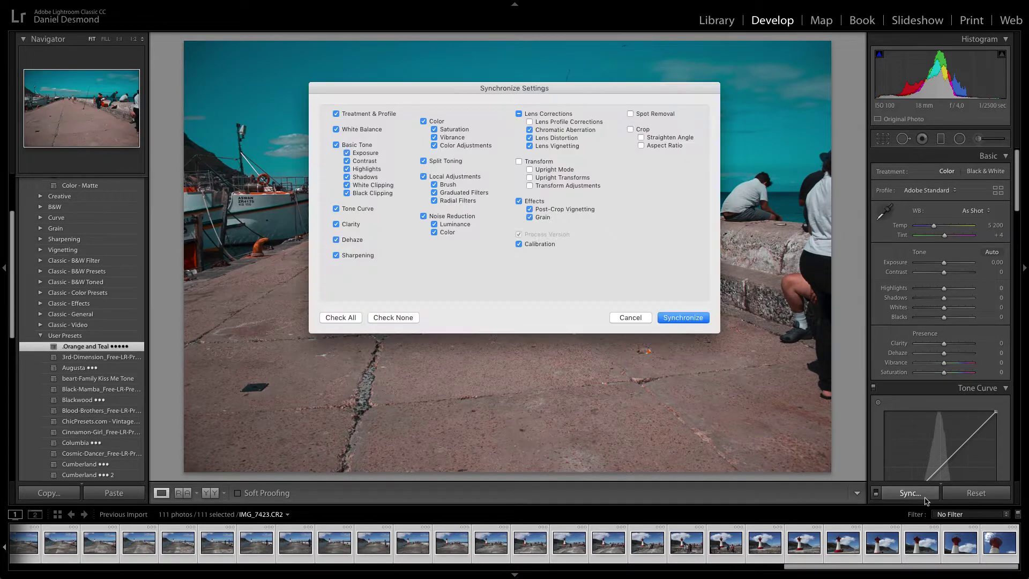
{"action": "left_click", "coordinate": [704, 318]}
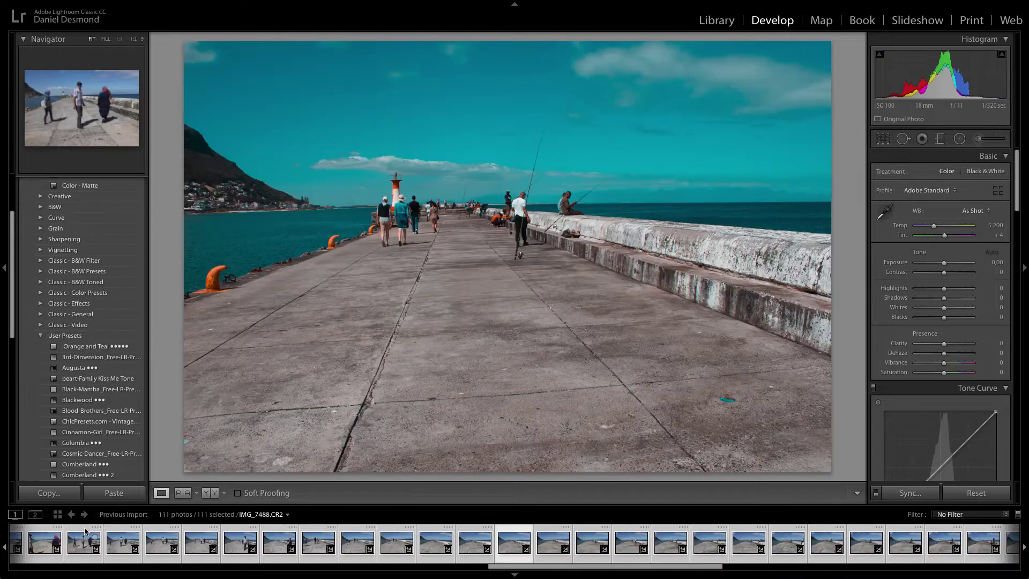
Look back through the synchronized photos one by one to check the Orange and Teal grade across the series.
{"action": "key", "text": "Right"}
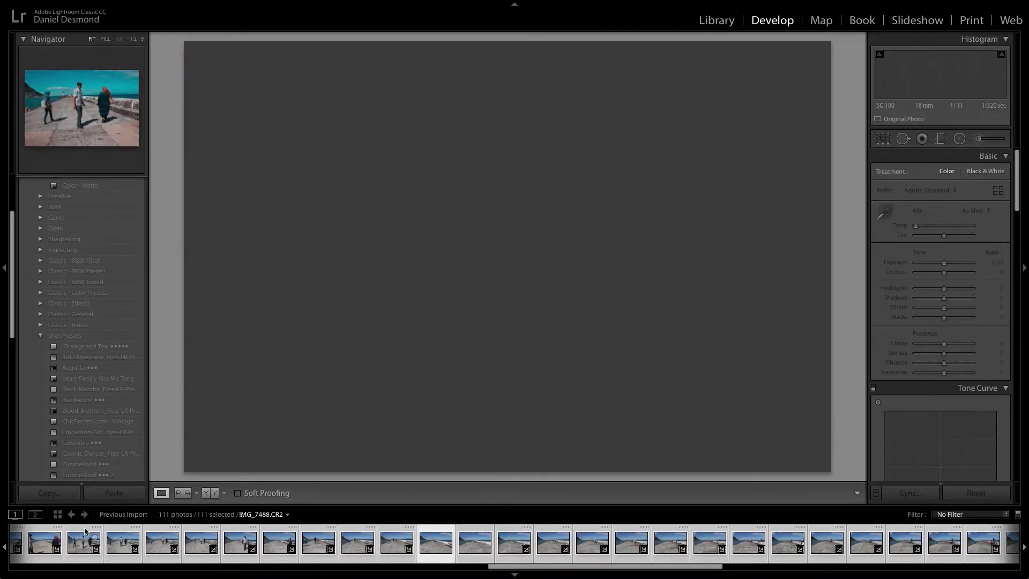
{"action": "key", "text": "Left"}
{"action": "key", "text": "Left"}
{"action": "key", "text": "Left"}
{"action": "key", "text": "Left"}
{"action": "key", "text": "Left"}
{"action": "key", "text": "Left"}
{"action": "key", "text": "Left"}
{"action": "key", "text": "Left"}
{"action": "key", "text": "Left"}
{"action": "key", "text": "Left"}
{"action": "key", "text": "Left"}
{"action": "key", "text": "Left"}
{"action": "key", "text": "Left"}
{"action": "key", "text": "Left"}
{"action": "key", "text": "Left"}
{"action": "key", "text": "Left"}
{"action": "key", "text": "Left"}
{"action": "key", "text": "Left"}
{"action": "key", "text": "Left"}
{"action": "key", "text": "Left"}
{"action": "key", "text": "Left"}
{"action": "key", "text": "Left"}
{"action": "key", "text": "Left"}
{"action": "key", "text": "Left"}
{"action": "key", "text": "Left"}
{"action": "key", "text": "Left"}
{"action": "key", "text": "Left"}
{"action": "key", "text": "Left"}
{"action": "key", "text": "Left"}
{"action": "key", "text": "Left"}
{"action": "key", "text": "Left"}
{"action": "key", "text": "Left"}
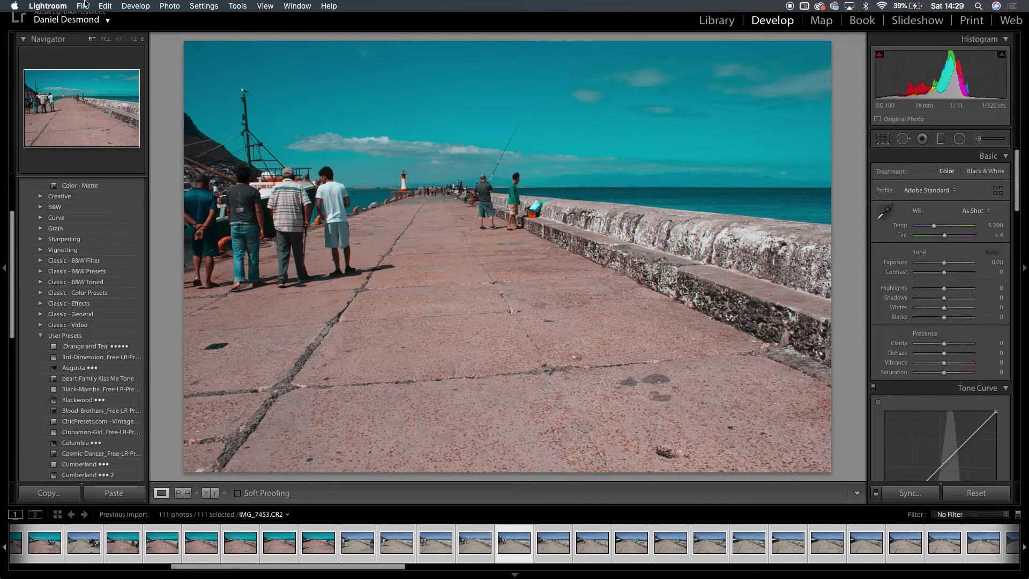
Export all selected photos to the Desktop in a subfolder named Hyperlapse Edited.
{"action": "left_click", "coordinate": [84, 6]}
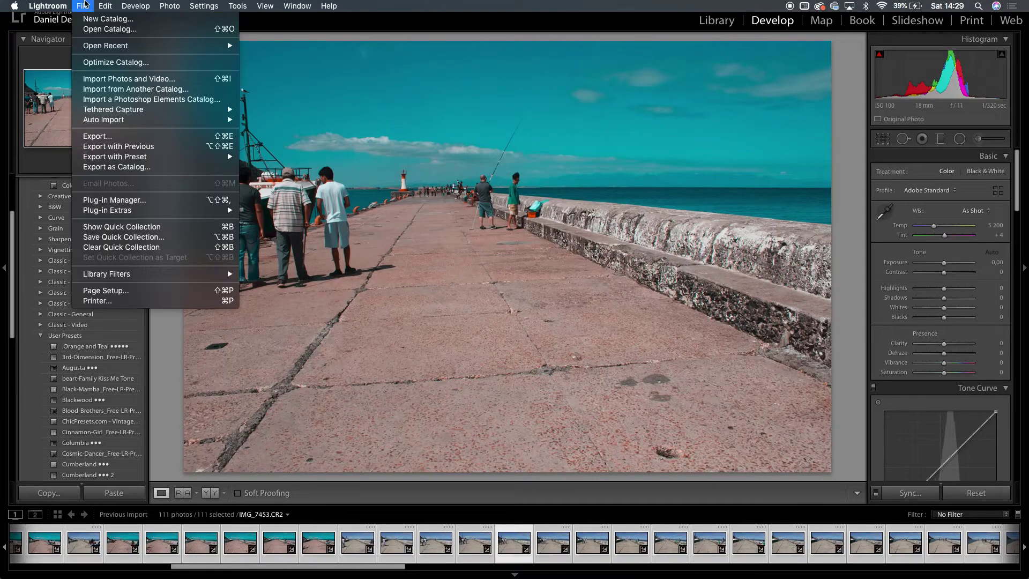
{"action": "left_click", "coordinate": [105, 136]}
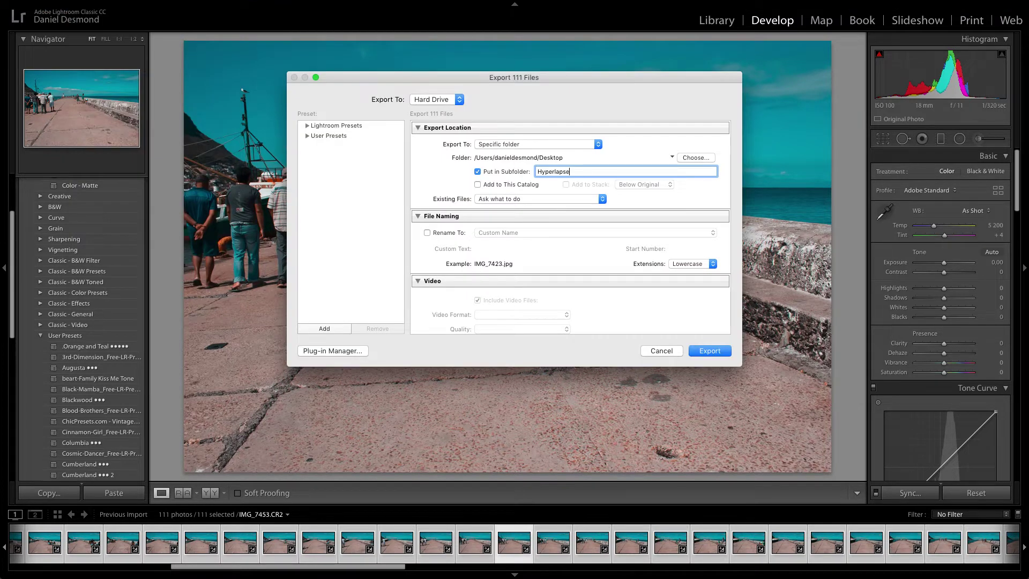
{"action": "type", "text": "Edited"}
{"action": "left_click", "coordinate": [703, 353]}
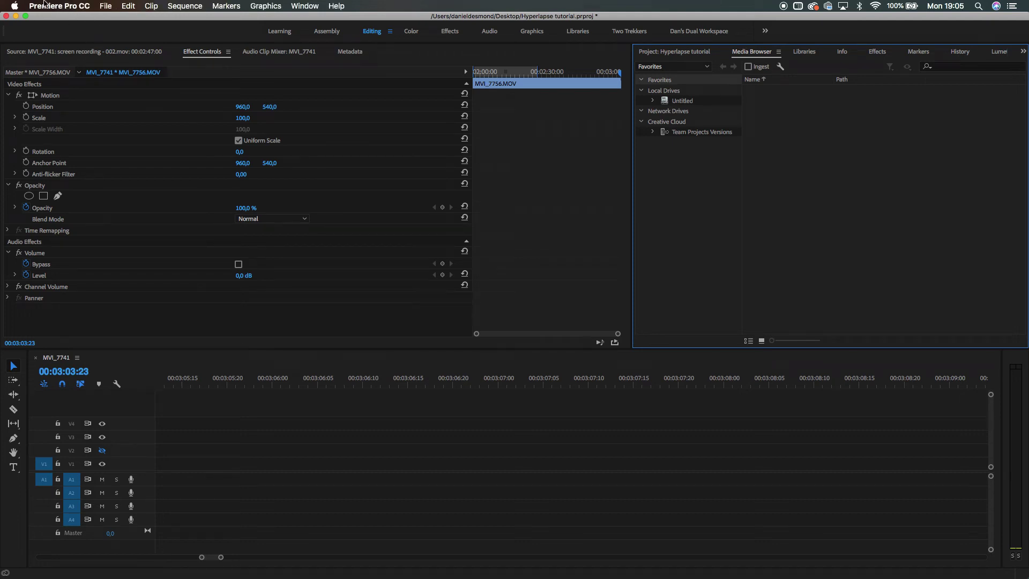
In Premiere Pro, create a new project named hyperlapse Kalk bay, saved on the Desktop.
{"action": "left_click", "coordinate": [107, 6]}
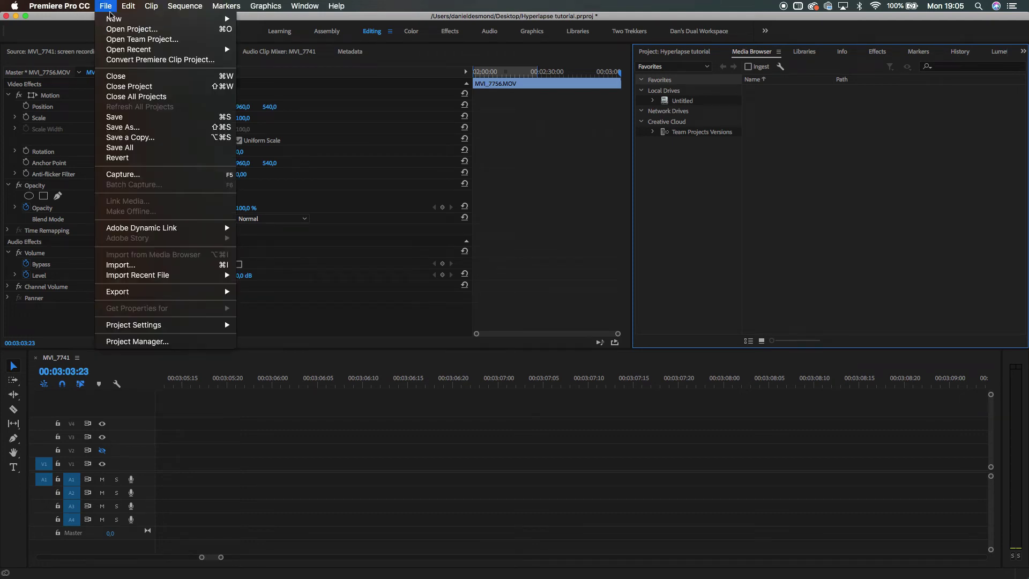
{"action": "mouse_move", "coordinate": [110, 17]}
{"action": "left_click", "coordinate": [307, 22]}
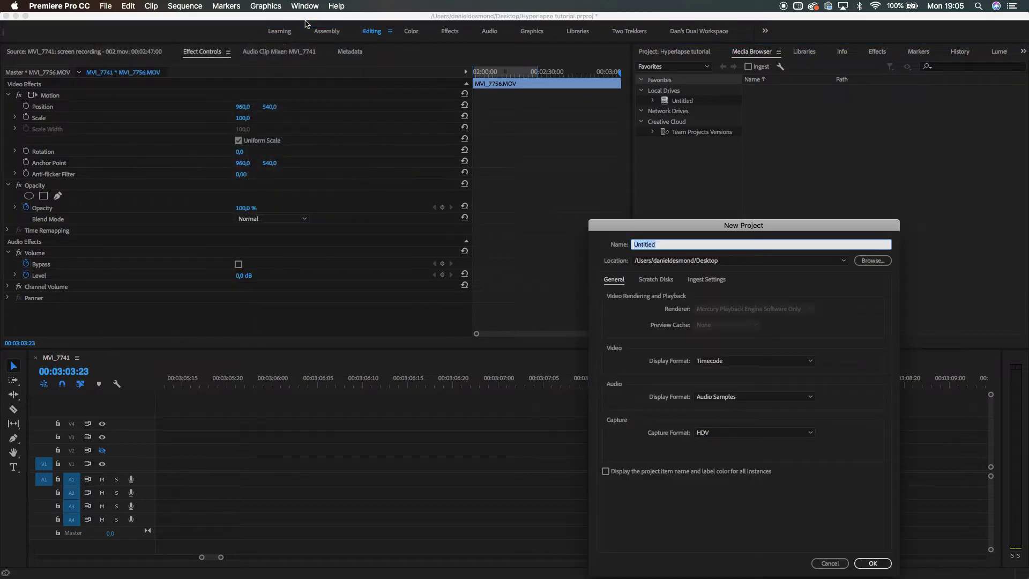
{"action": "left_click_drag", "start_coordinate": [689, 224], "coordinate": [497, 131]}
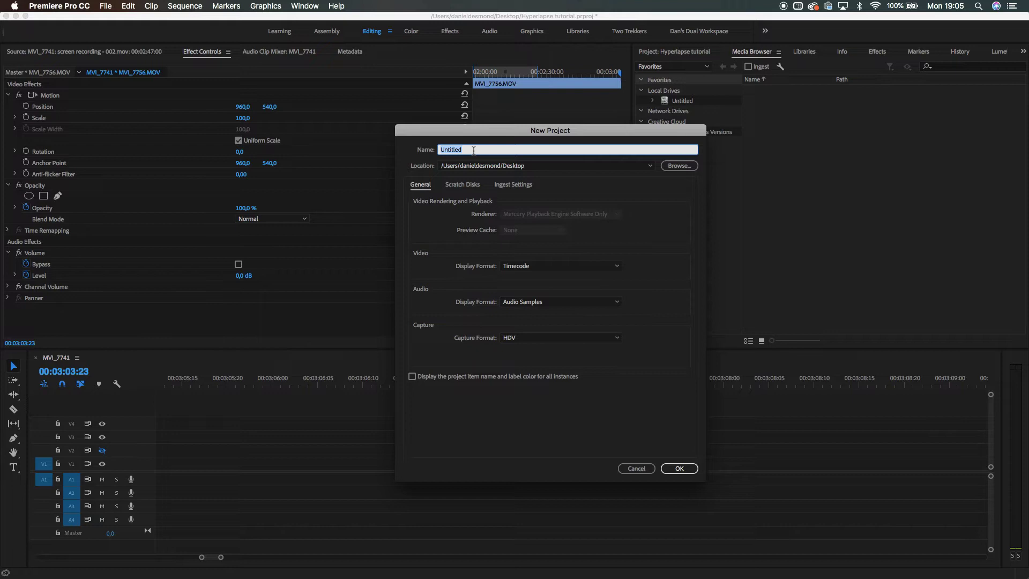
{"action": "type", "text": "Hyperlapse Kalk bay"}
{"action": "left_click", "coordinate": [671, 469]}
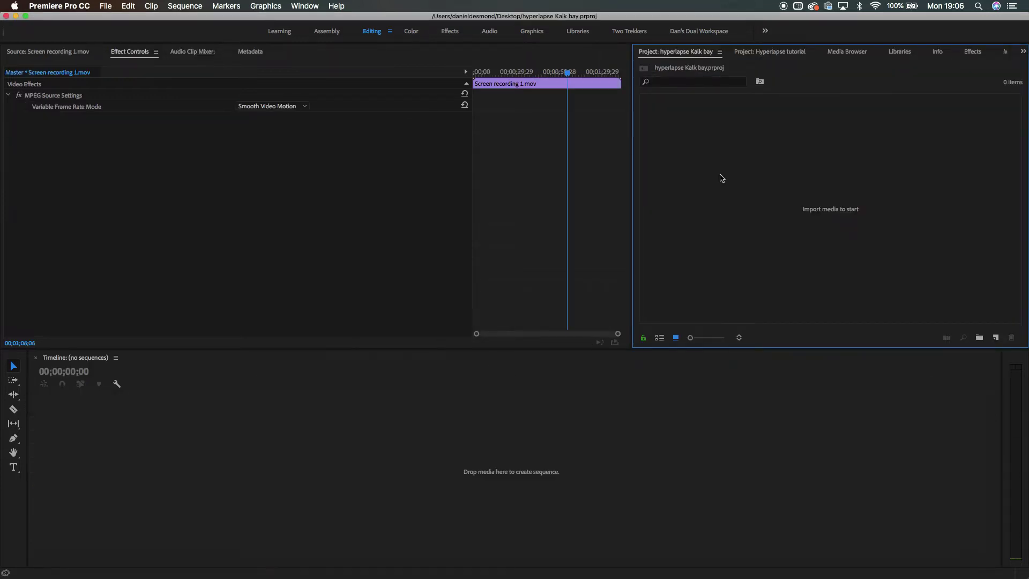
Import the photos in the Desktop folder Hyperlapse Edited as an image sequence starting from IMG_7423.jpg.
{"action": "right_click", "coordinate": [720, 177]}
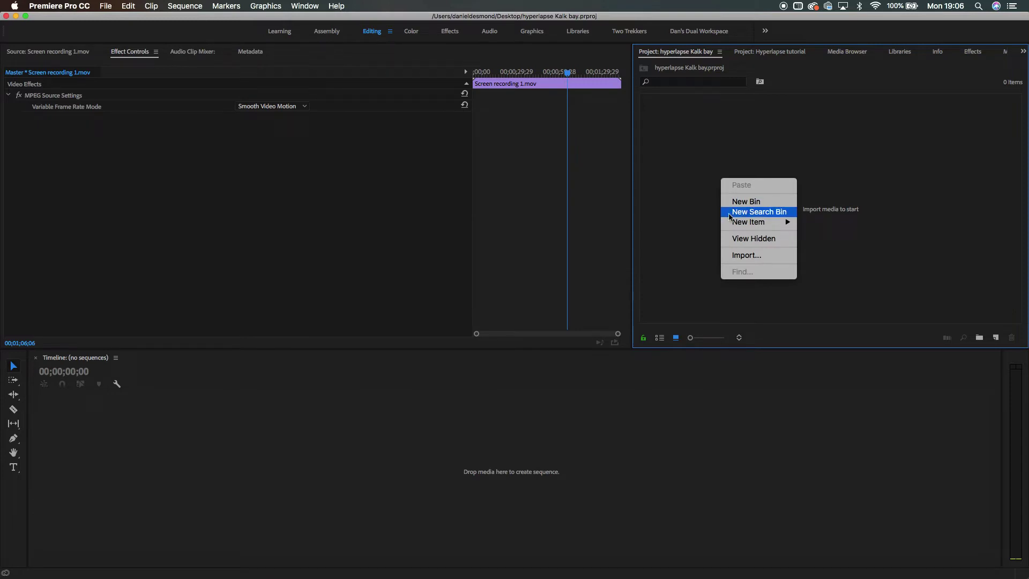
{"action": "mouse_move", "coordinate": [735, 224]}
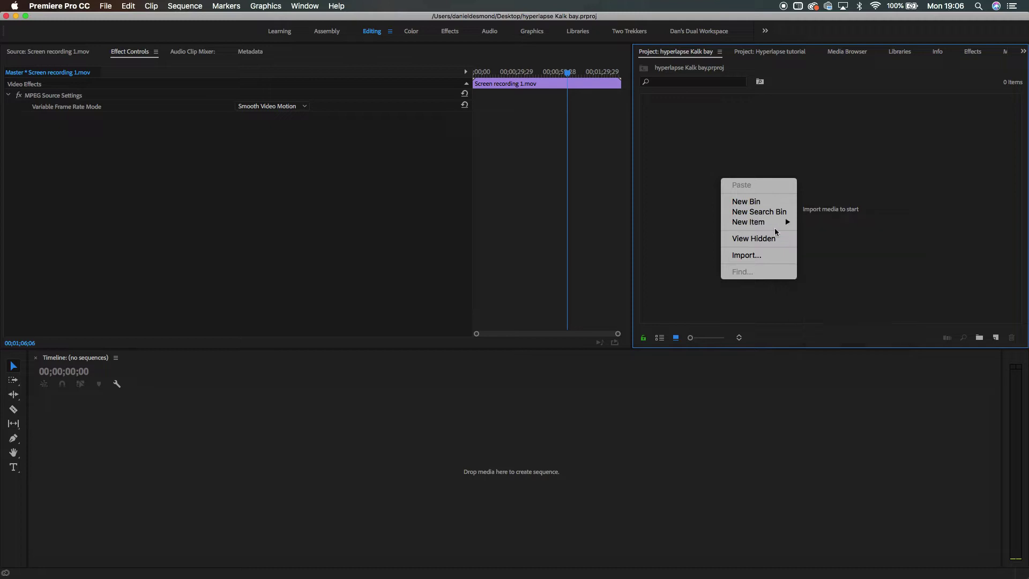
{"action": "left_click", "coordinate": [770, 259]}
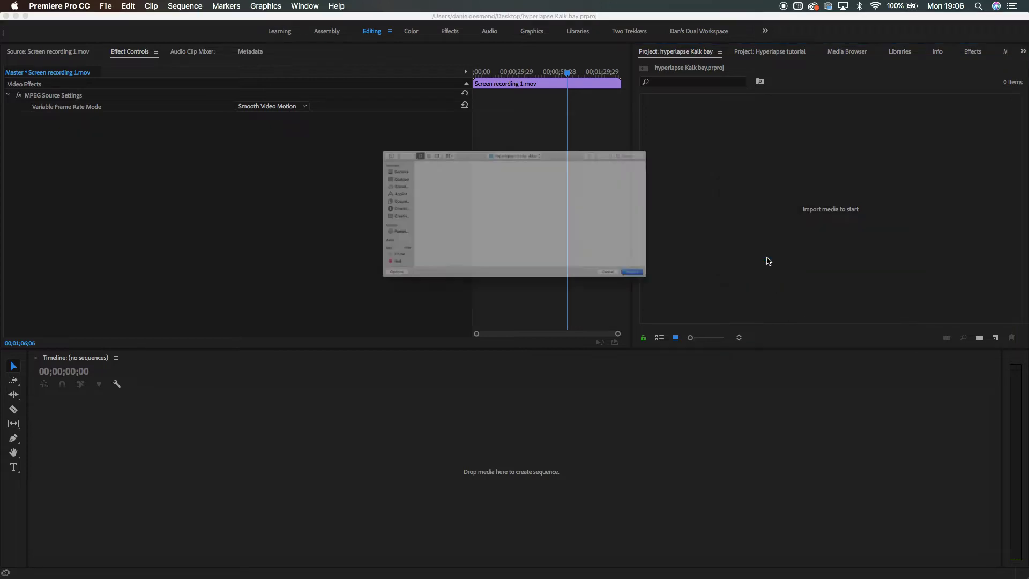
{"action": "left_click", "coordinate": [302, 148]}
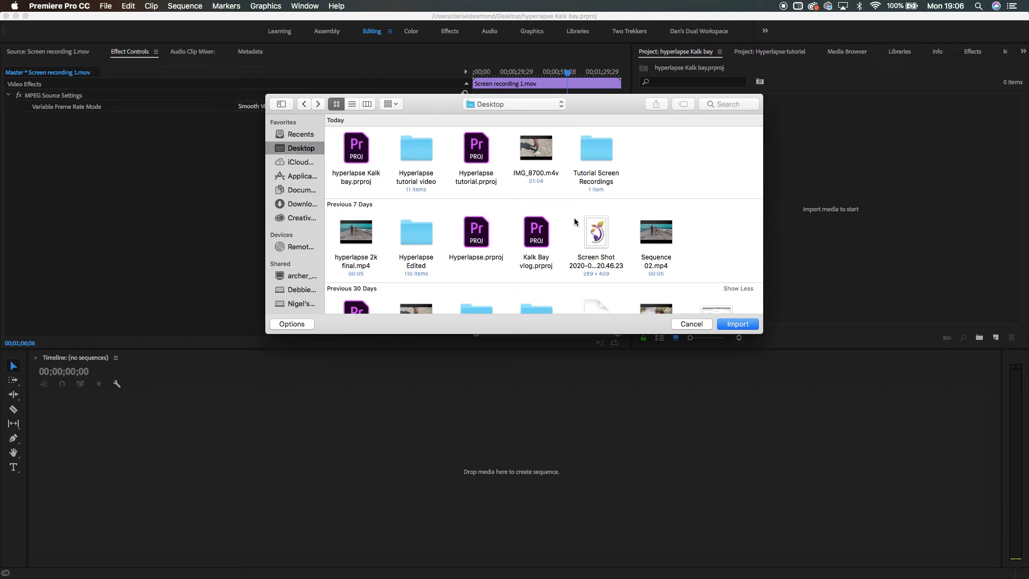
{"action": "double_click", "coordinate": [419, 241]}
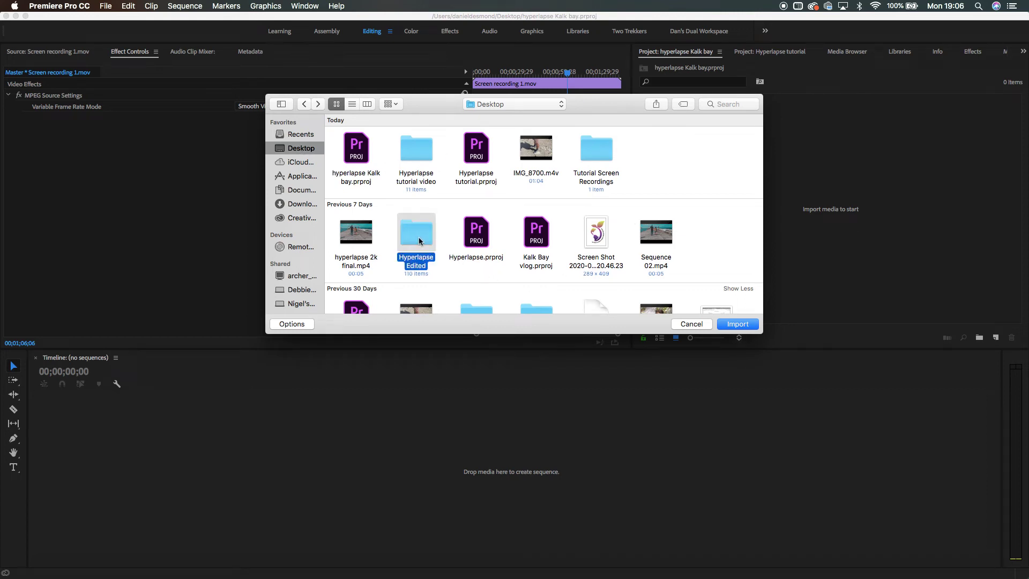
{"action": "left_click", "coordinate": [367, 152]}
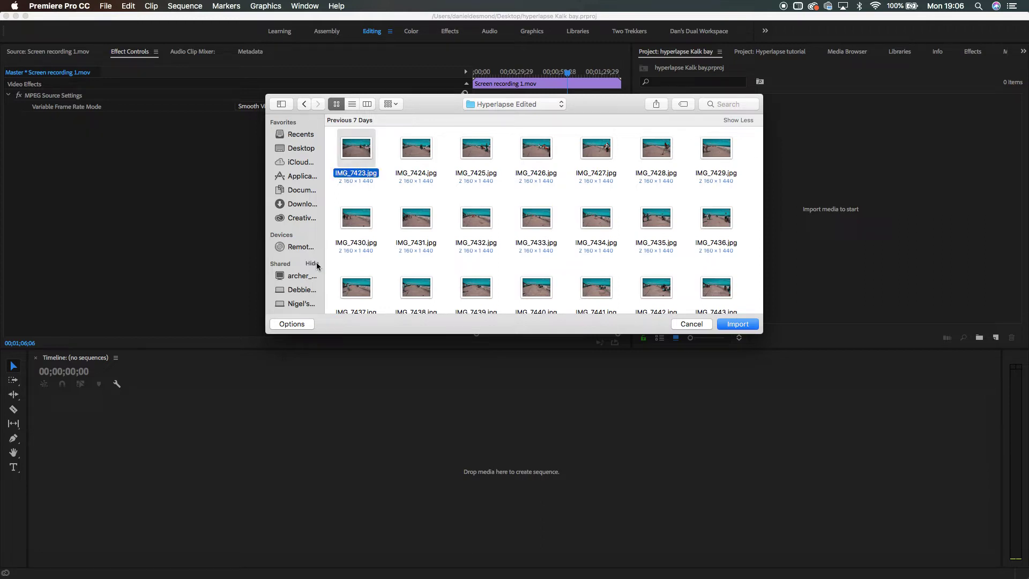
{"action": "left_click", "coordinate": [286, 328]}
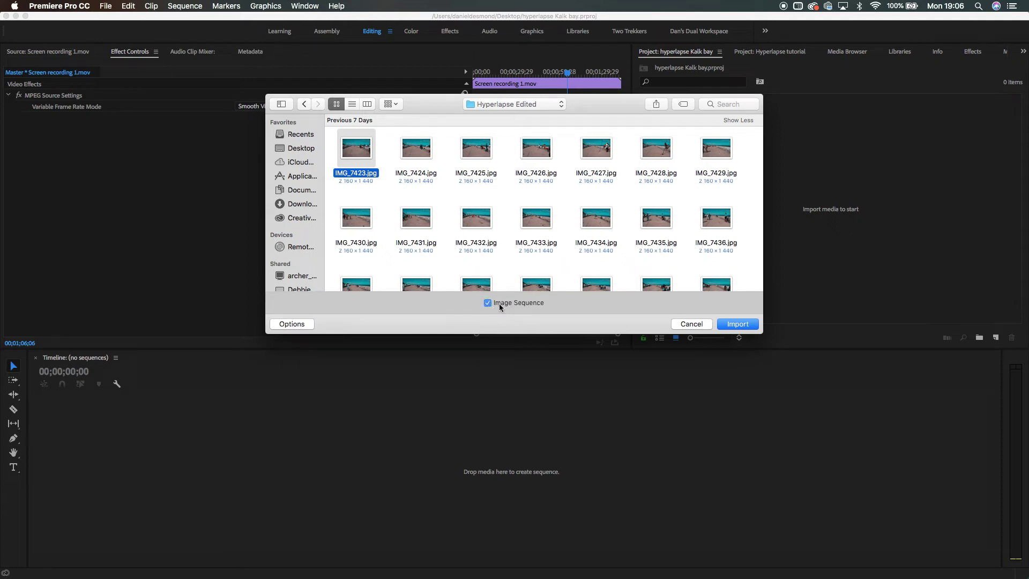
{"action": "left_click", "coordinate": [749, 325]}
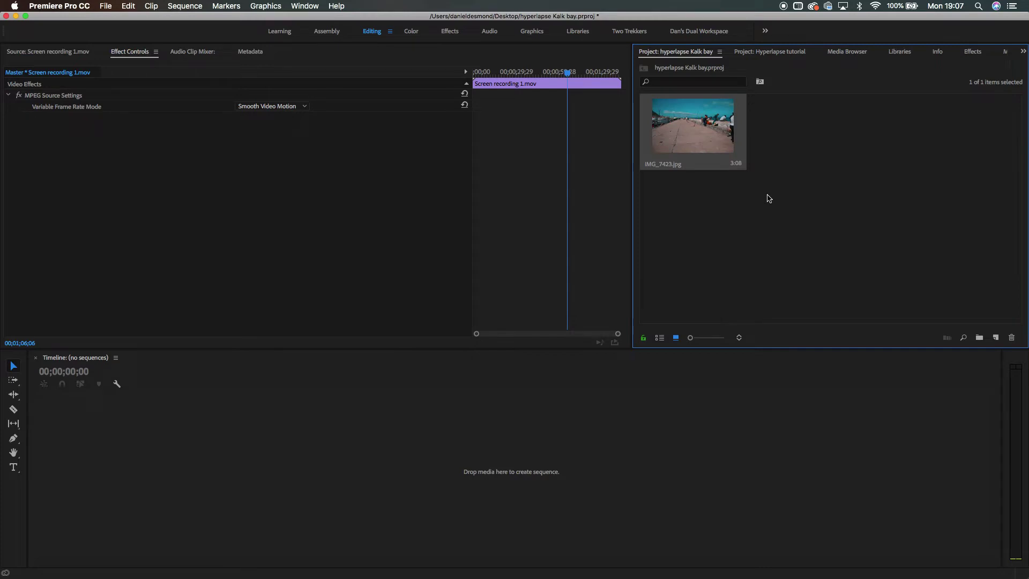
Create a timeline sequence from the imported IMG_7423.jpg clip and apply the Warp Stabilizer effect to it.
{"action": "left_click_drag", "start_coordinate": [629, 347], "coordinate": [399, 461]}
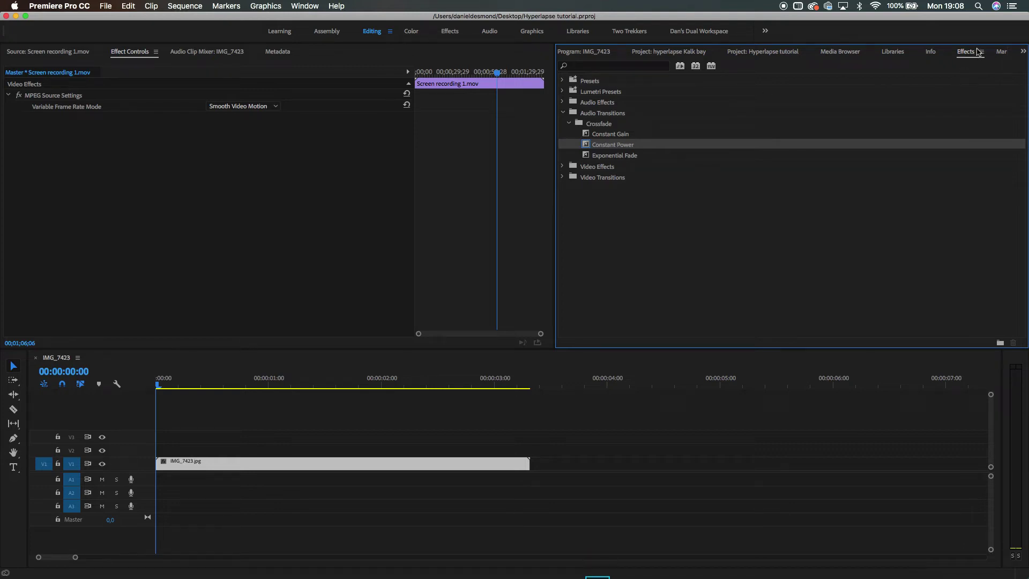
{"action": "left_click", "coordinate": [635, 67]}
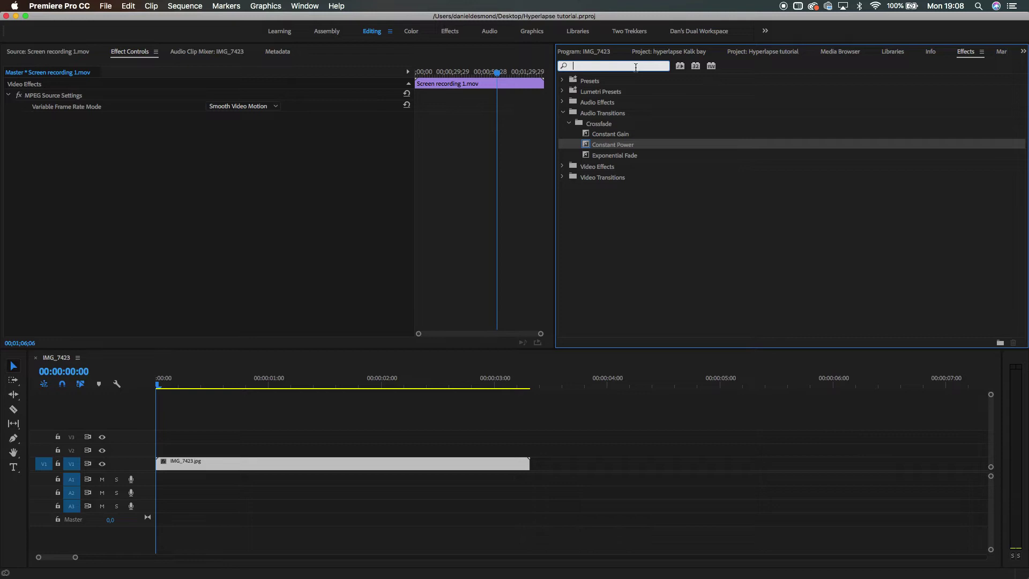
{"action": "type", "text": "warp"}
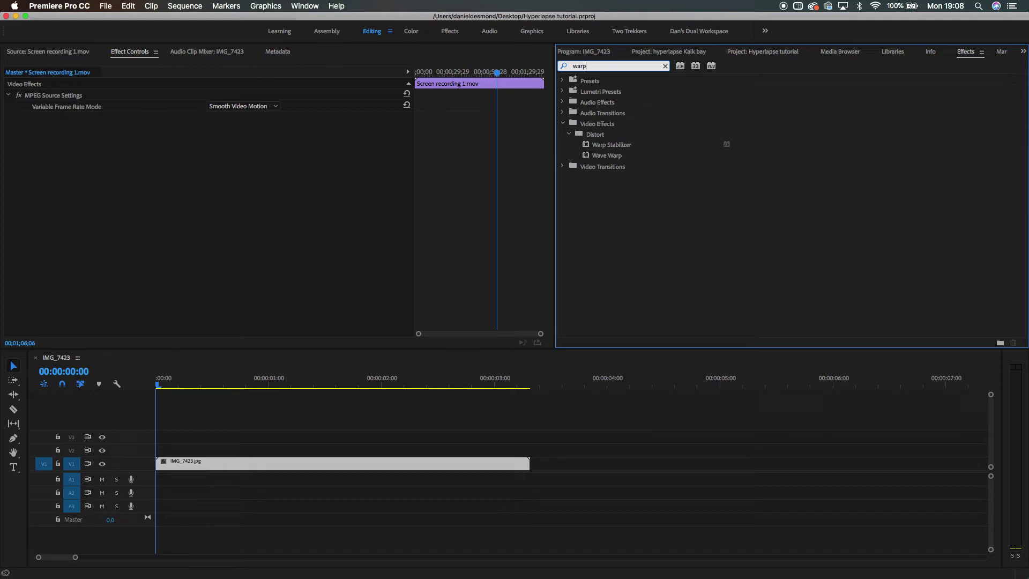
{"action": "left_click", "coordinate": [620, 148]}
{"action": "left_click_drag", "start_coordinate": [619, 148], "coordinate": [309, 467]}
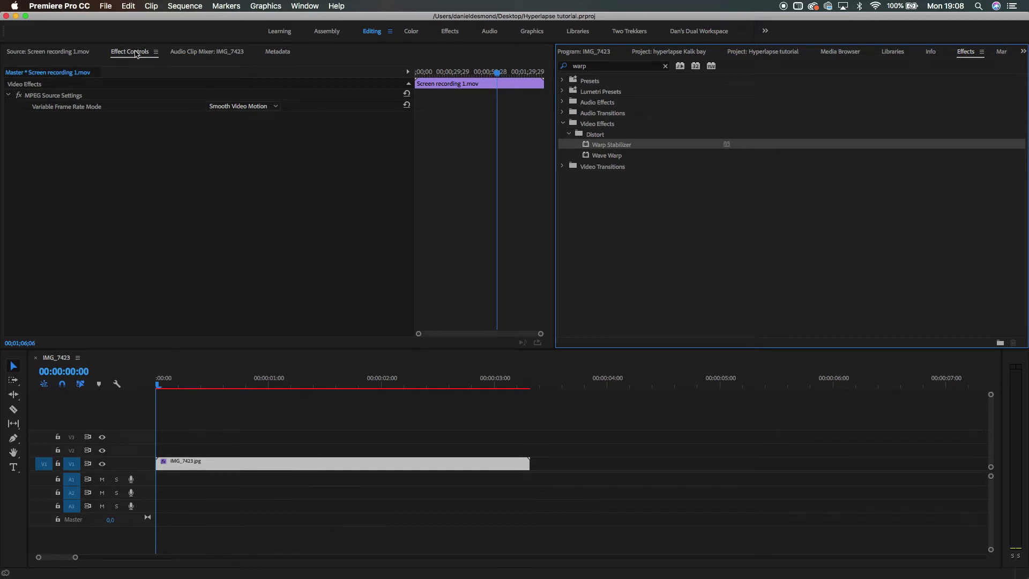
Set the Warp Stabilizer smoothness of the timeline clip to 25 %.
{"action": "left_click", "coordinate": [200, 464]}
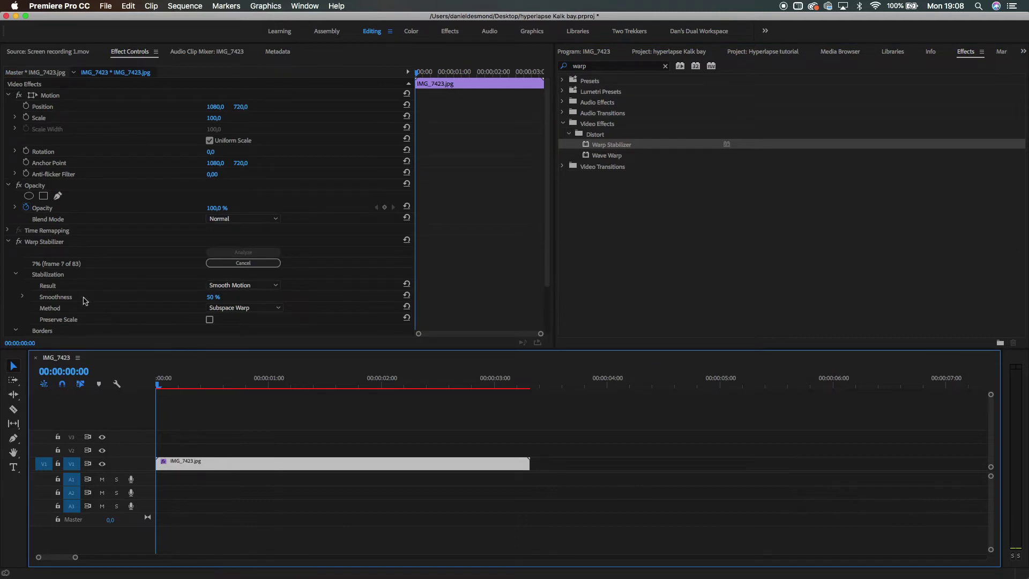
{"action": "scroll", "coordinate": [91, 286], "scroll_direction": "down", "scroll_amount": 2}
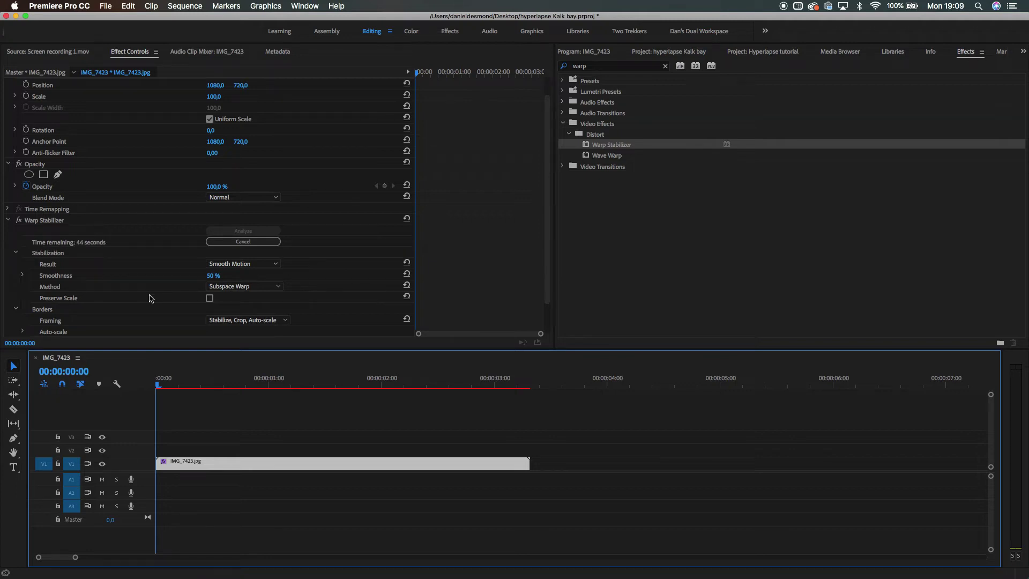
{"action": "left_click", "coordinate": [219, 273]}
{"action": "type", "text": "25"}
{"action": "key", "text": "Return"}
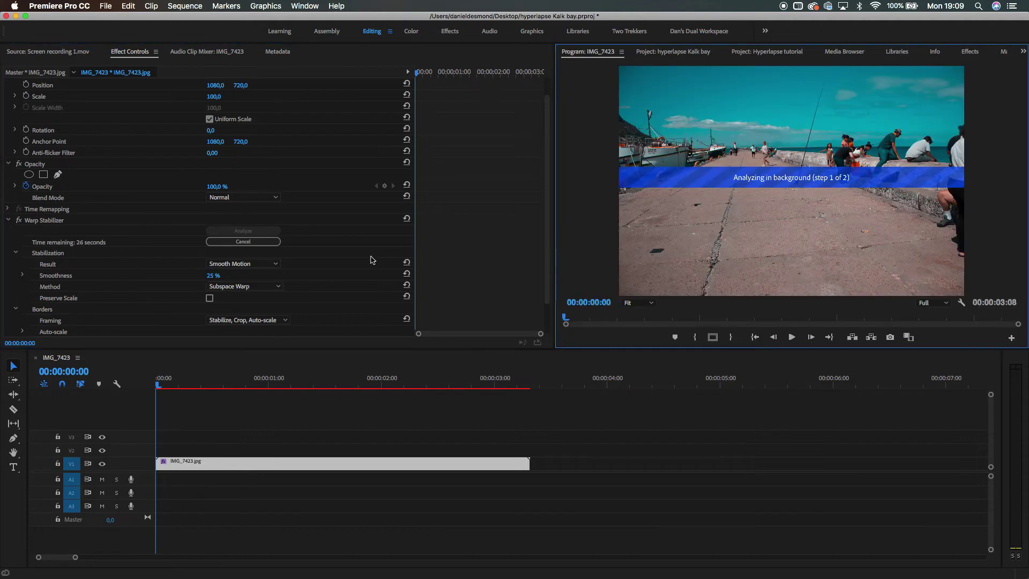
Review the Warp Stabilizer's Result and Method options, keeping Smooth Motion and Subspace Warp.
{"action": "scroll", "coordinate": [372, 260], "scroll_direction": "down", "scroll_amount": 3}
{"action": "left_click", "coordinate": [278, 252]}
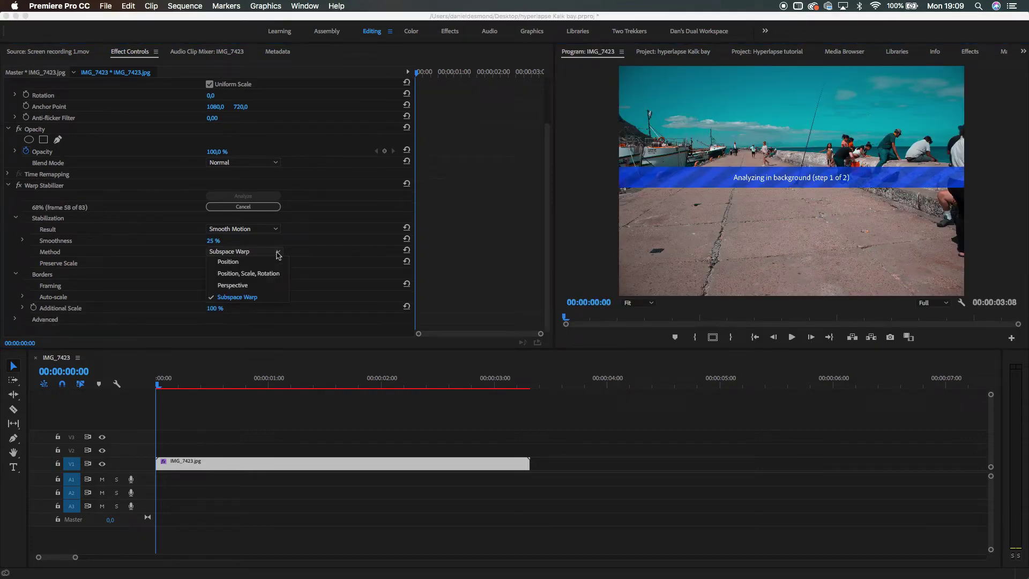
{"action": "left_click", "coordinate": [278, 254]}
{"action": "left_click", "coordinate": [271, 230]}
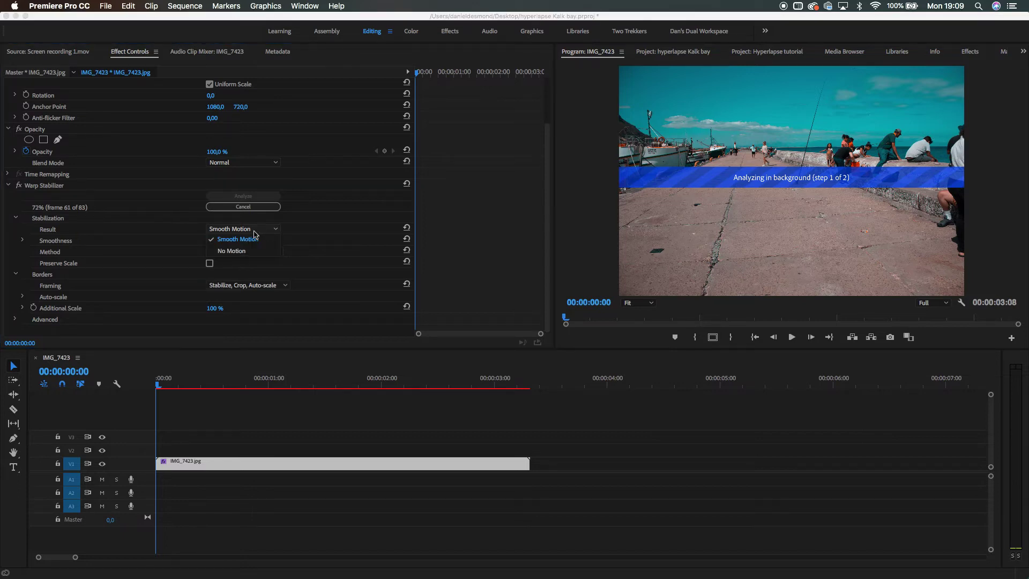
{"action": "left_click", "coordinate": [290, 244]}
{"action": "left_click", "coordinate": [270, 252]}
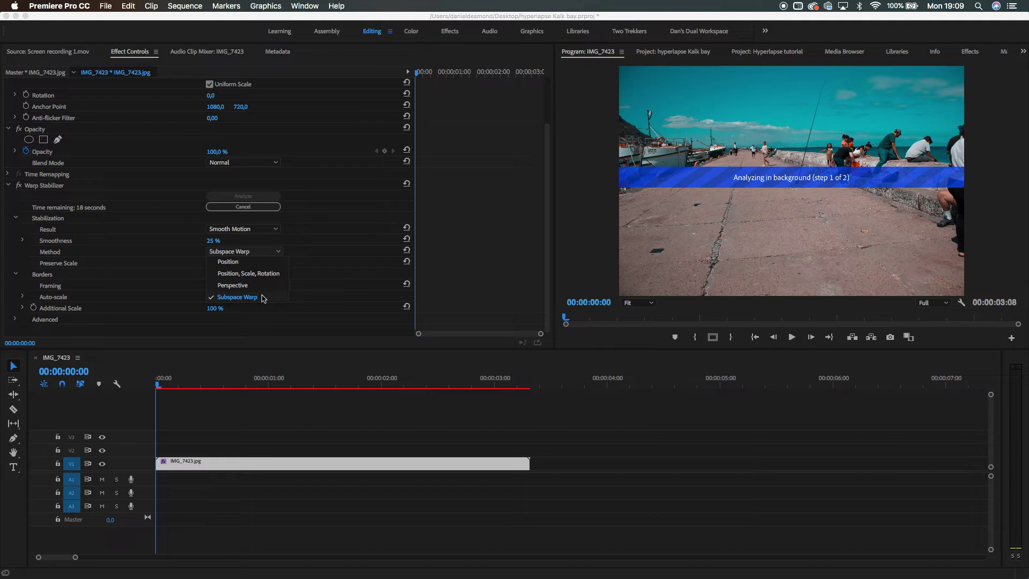
{"action": "left_click", "coordinate": [341, 275]}
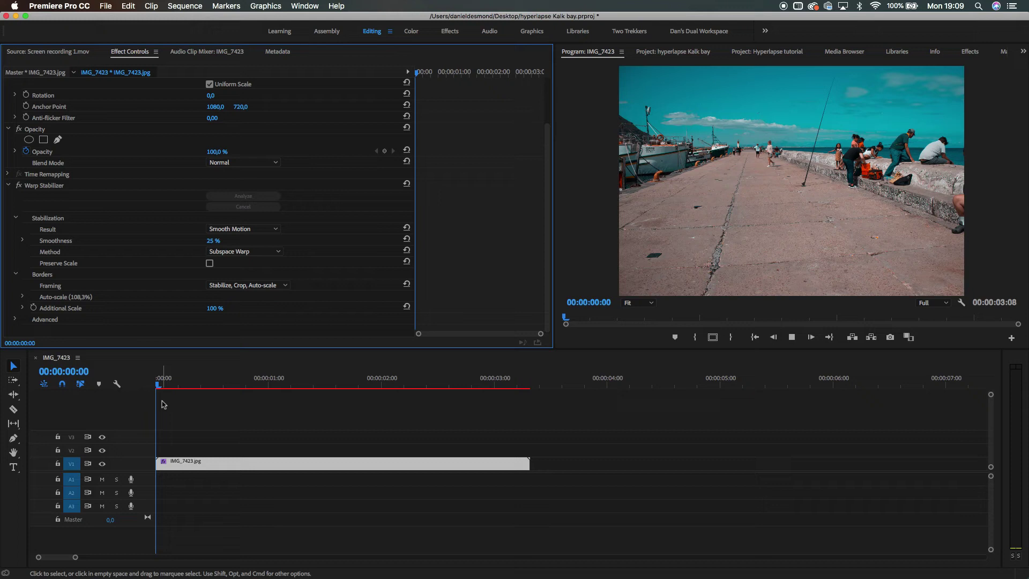
Play the stabilized clip from the start of the timeline and move the playhead to the end of the sequence.
{"action": "key", "text": "space"}
{"action": "left_click_drag", "start_coordinate": [236, 381], "coordinate": [81, 377]}
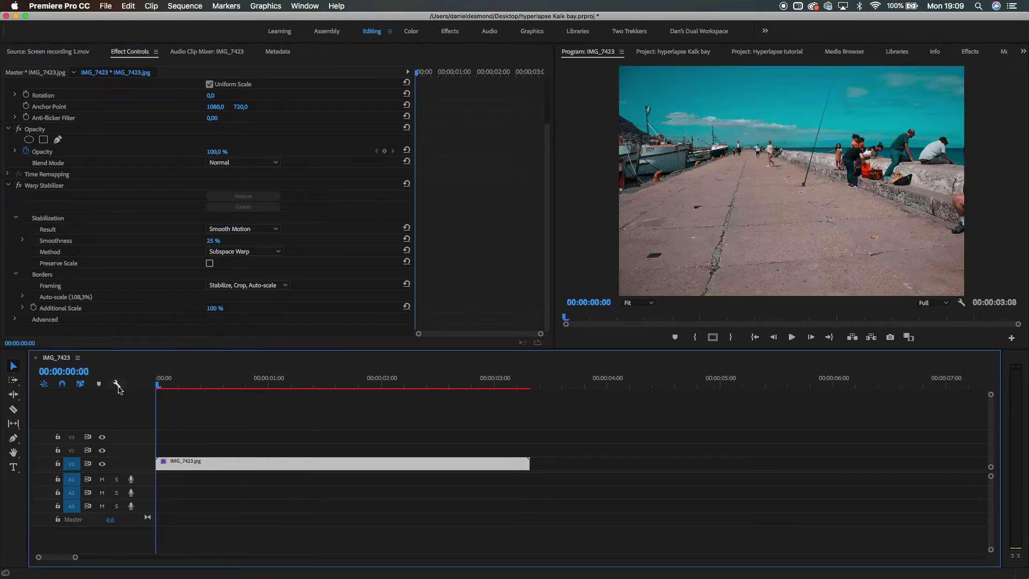
{"action": "key", "text": "End"}
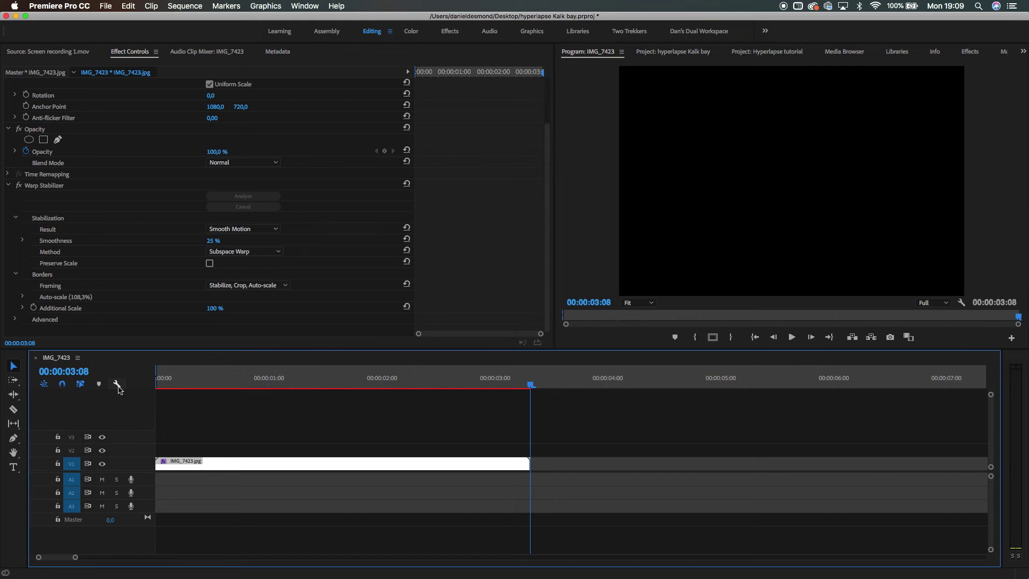
Render the preview of the stabilized IMG_7423 sequence, check the playback and return the playhead to the start.
{"action": "key", "text": "super+m"}
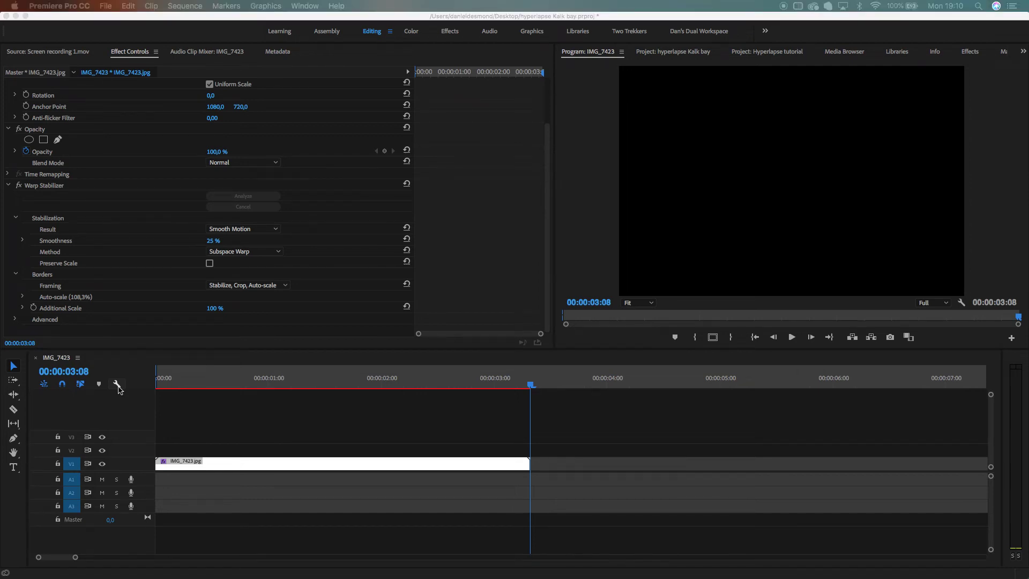
{"action": "left_click", "coordinate": [19, 532]}
{"action": "key", "text": "Return"}
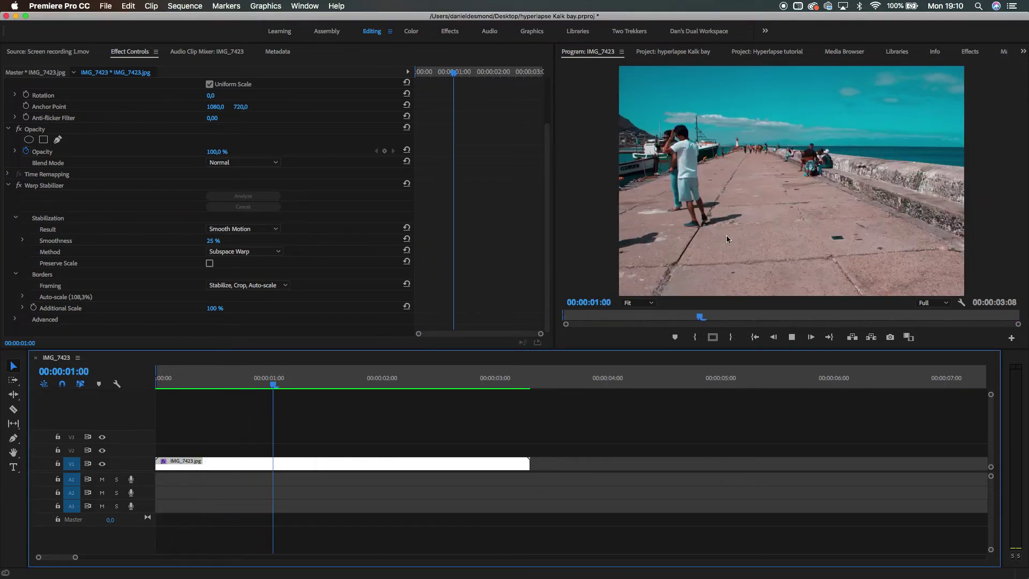
{"action": "left_click", "coordinate": [270, 378]}
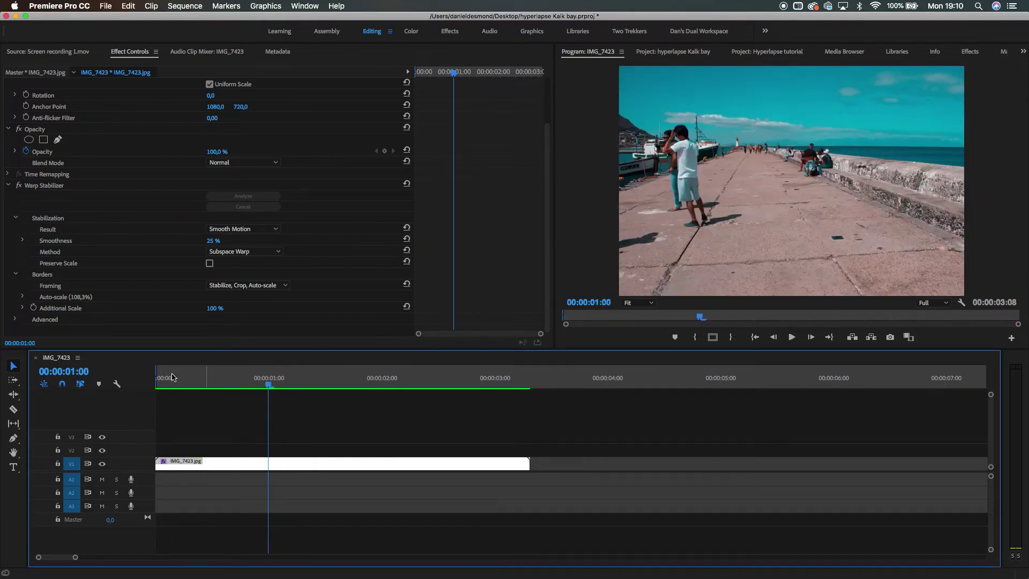
{"action": "key", "text": "Home"}
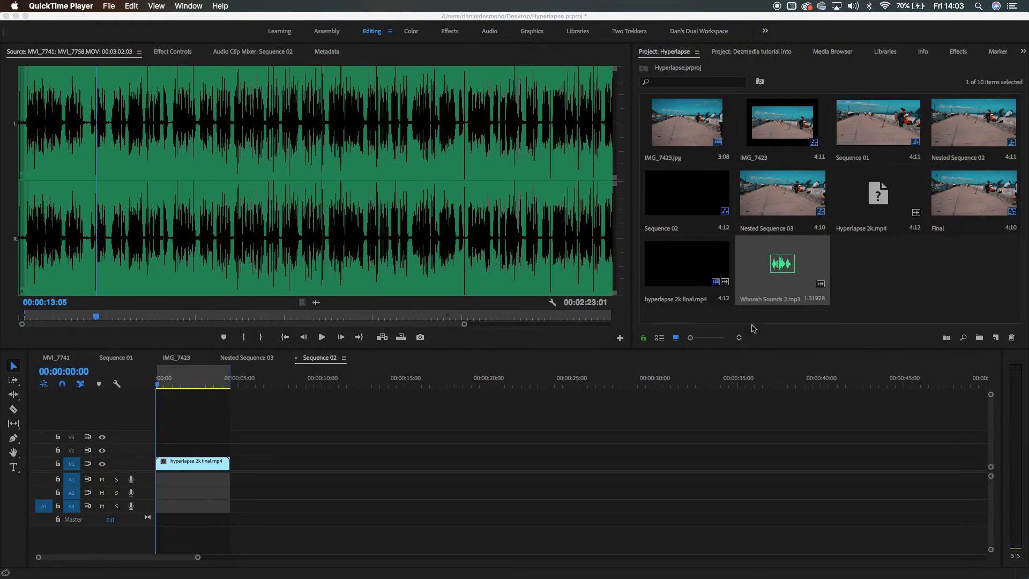
Place Whoosh Sounds 2.mp3 on audio track A1 at the start of Sequence 02, beneath the hyperlapse clip.
{"action": "left_click", "coordinate": [177, 397]}
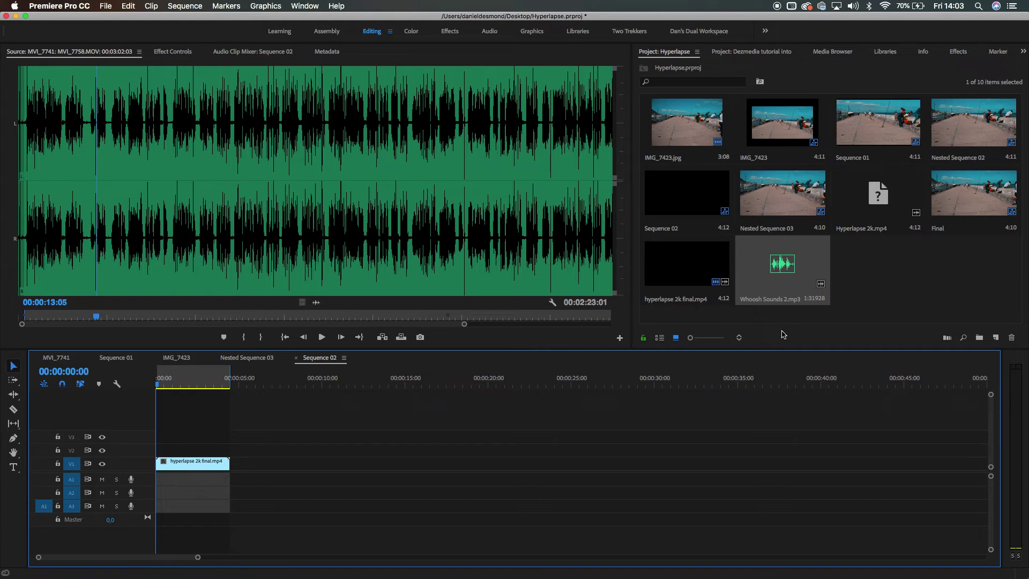
{"action": "left_click", "coordinate": [783, 262]}
{"action": "left_click_drag", "start_coordinate": [783, 264], "coordinate": [173, 484]}
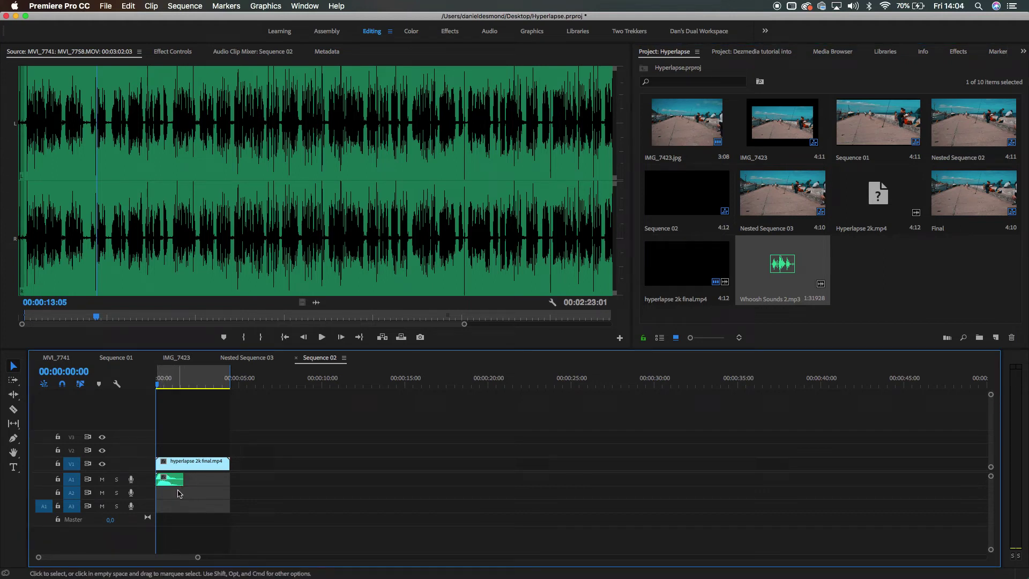
Set the speed of the whoosh sound clip to 45 %.
{"action": "left_click", "coordinate": [172, 485]}
{"action": "right_click", "coordinate": [173, 485]}
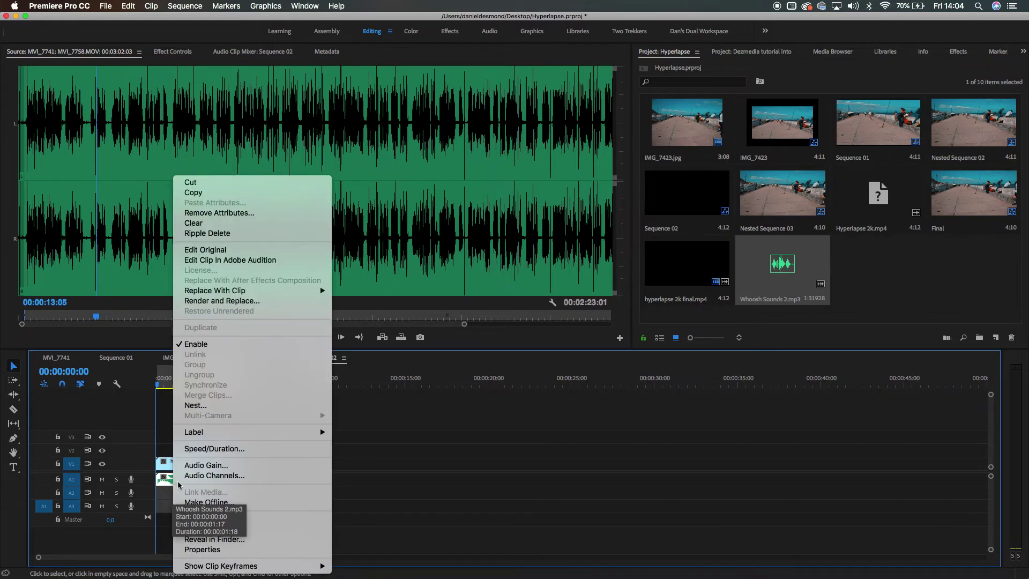
{"action": "left_click", "coordinate": [234, 451]}
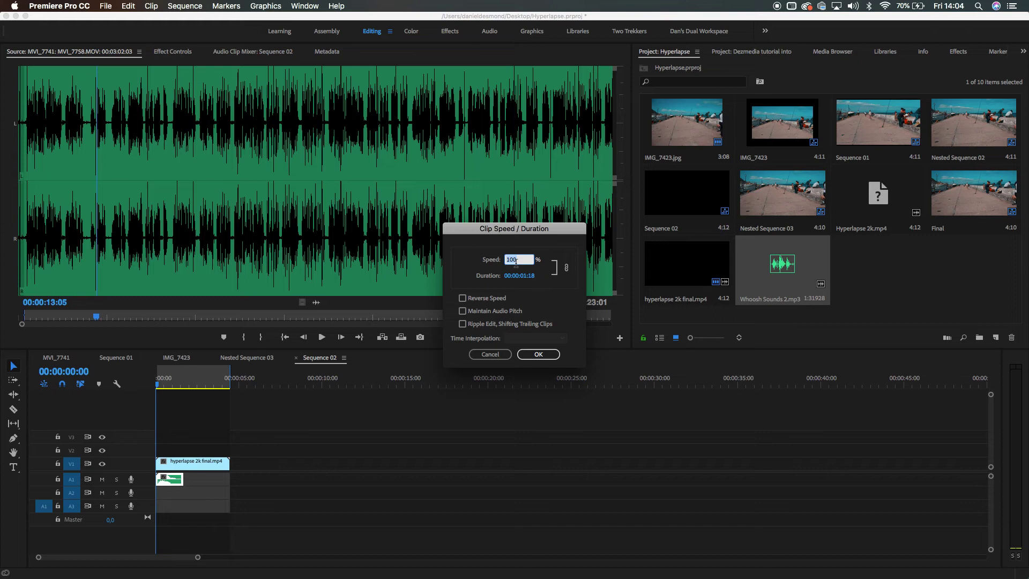
{"action": "type", "text": "45"}
{"action": "key", "text": "Return"}
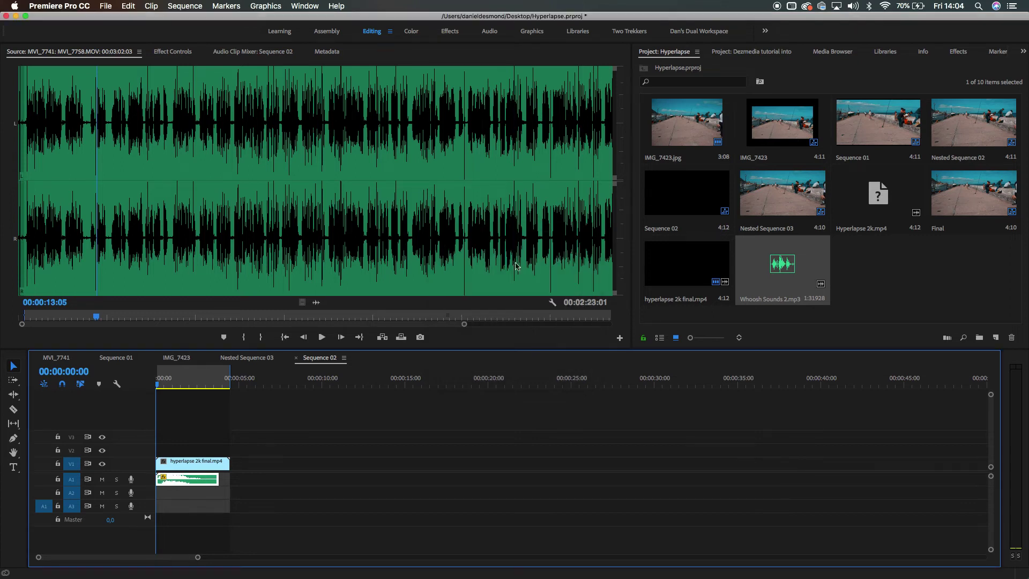
Set the whoosh clip's speed to 25 %, trim its end to match the video clip and play the sequence.
{"action": "right_click", "coordinate": [205, 485]}
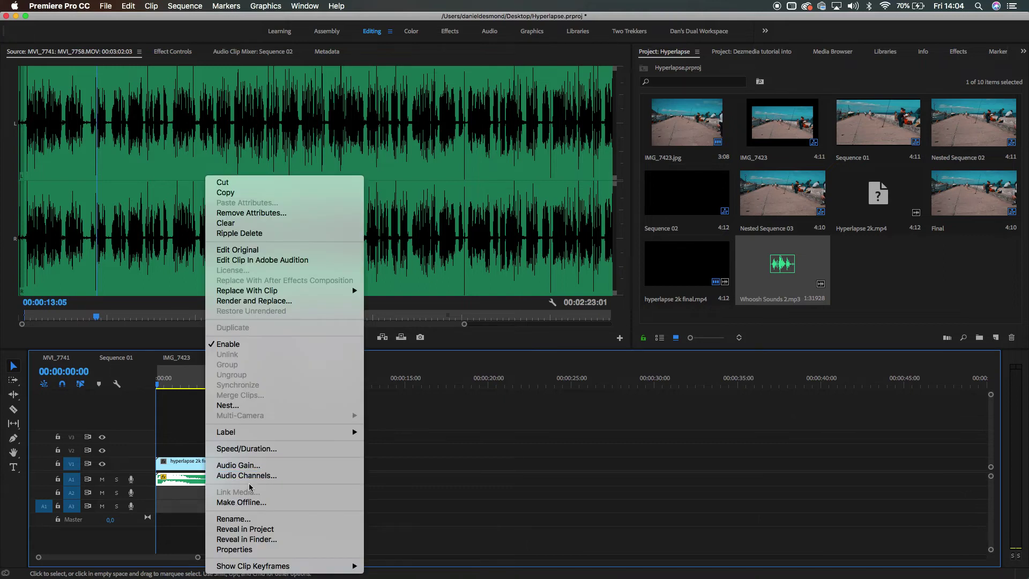
{"action": "left_click", "coordinate": [263, 449]}
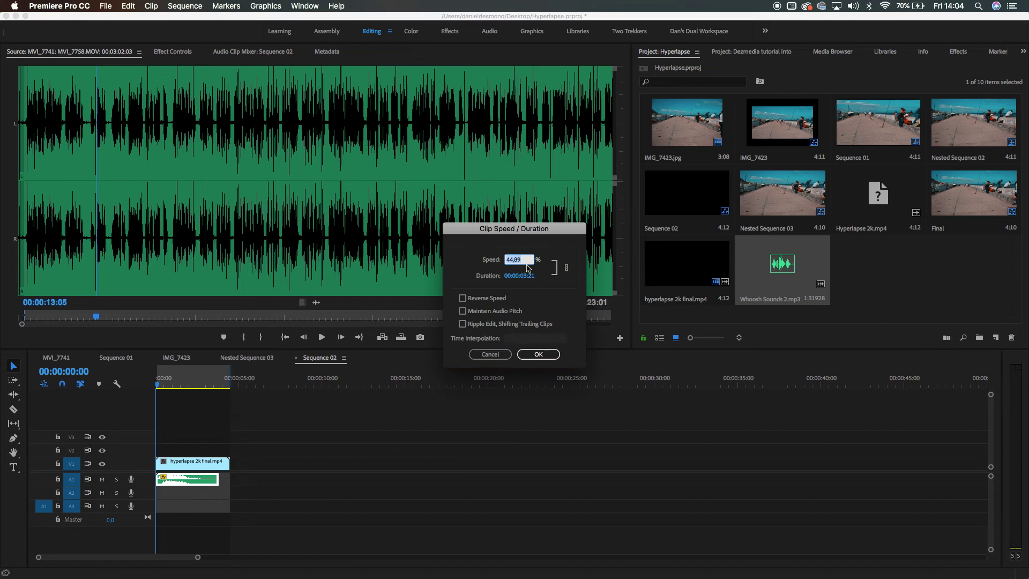
{"action": "type", "text": "25"}
{"action": "key", "text": "Return"}
{"action": "left_click_drag", "start_coordinate": [268, 478], "coordinate": [224, 478]}
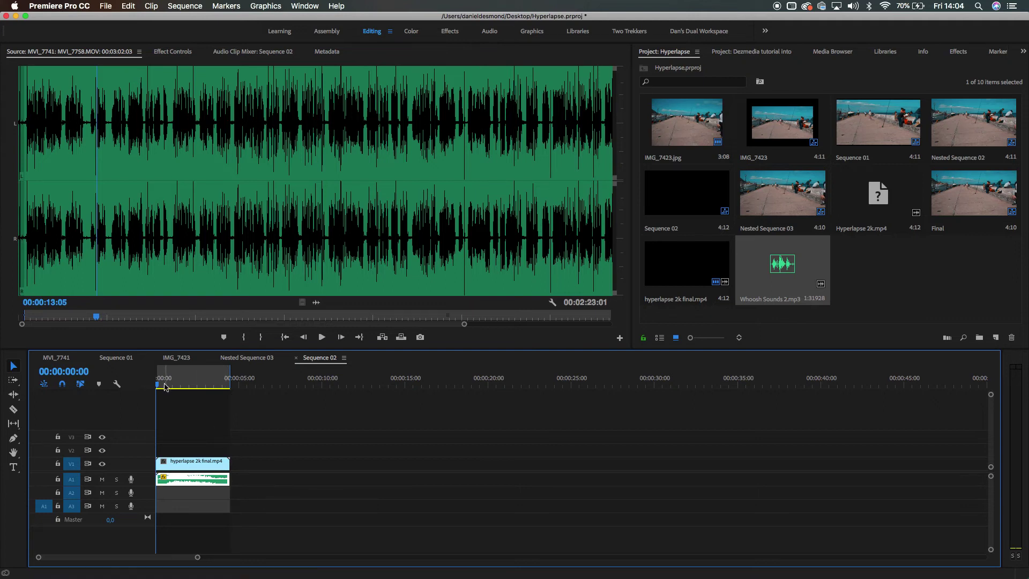
{"action": "key", "text": "space"}
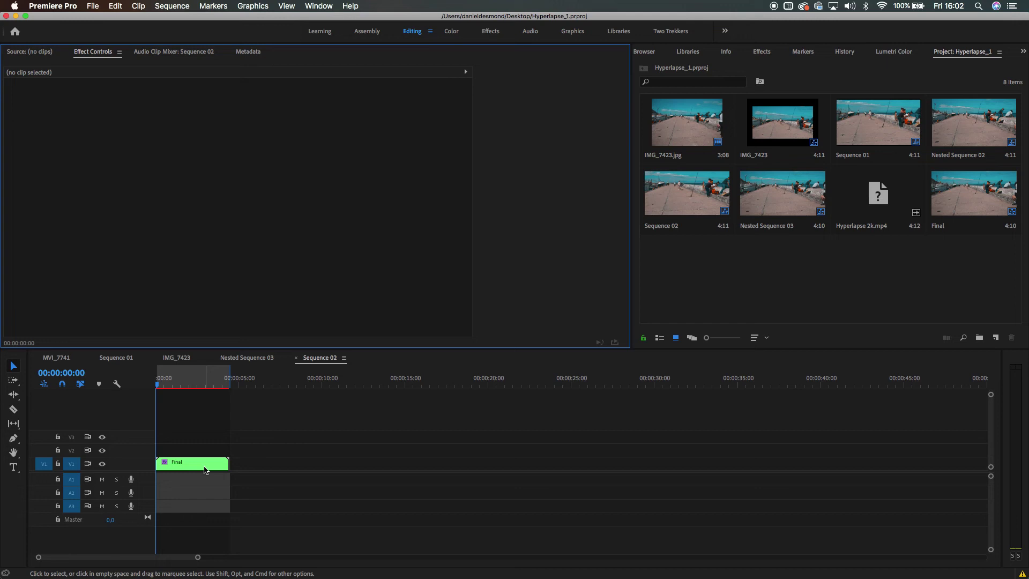
{"action": "right_click", "coordinate": [205, 468]}
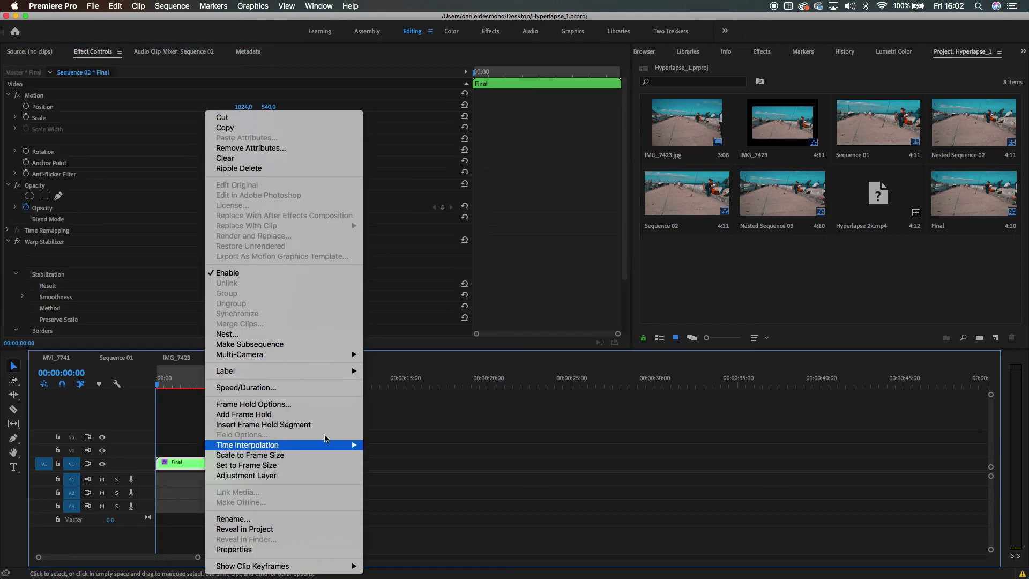
{"action": "left_click", "coordinate": [435, 401]}
{"action": "left_click", "coordinate": [413, 403]}
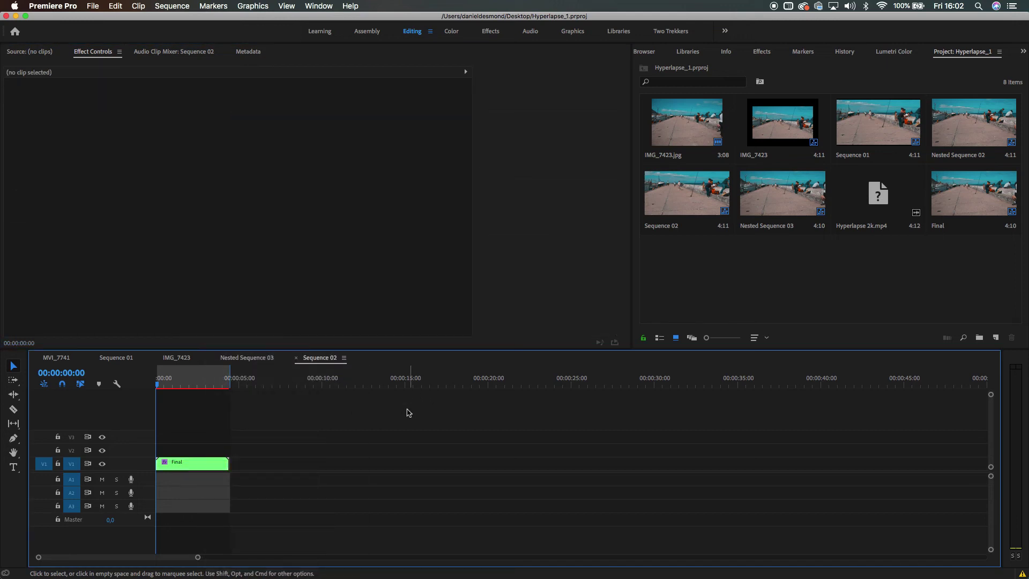
Open the media export settings for Sequence 02 and set the export format to H.264.
{"action": "left_click", "coordinate": [94, 6]}
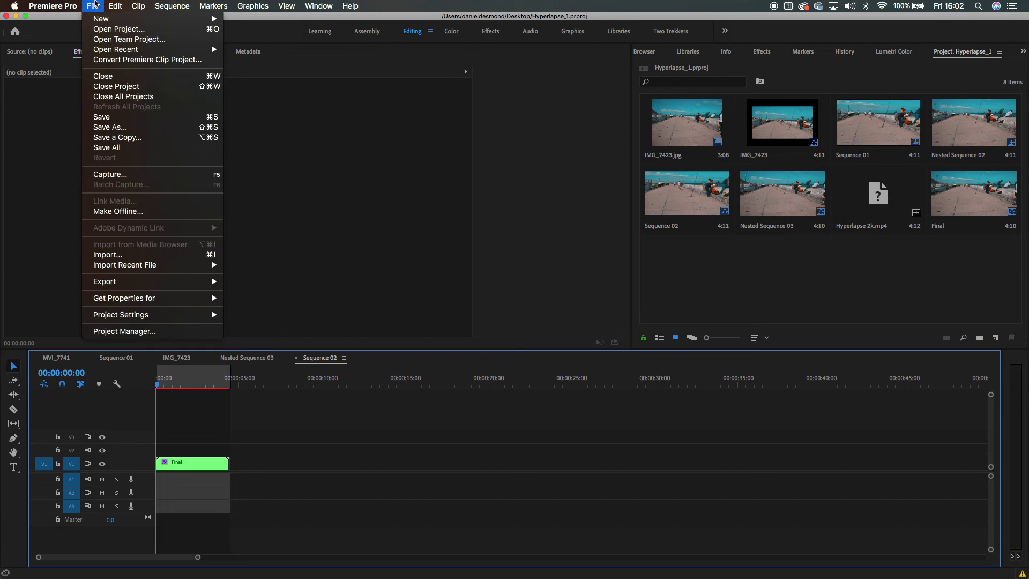
{"action": "mouse_move", "coordinate": [135, 279]}
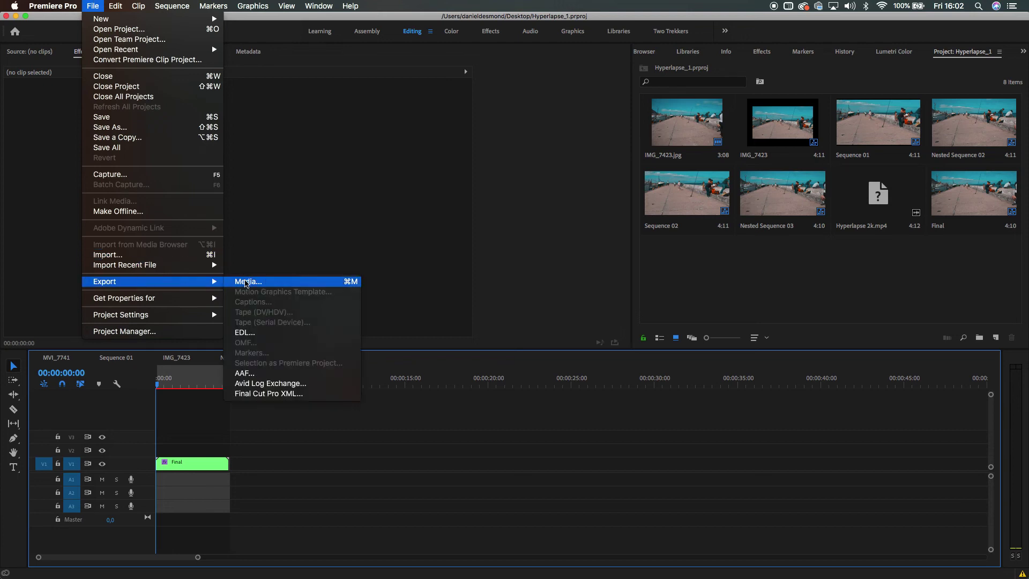
{"action": "left_click", "coordinate": [247, 282]}
{"action": "key", "text": "ctrl+Up"}
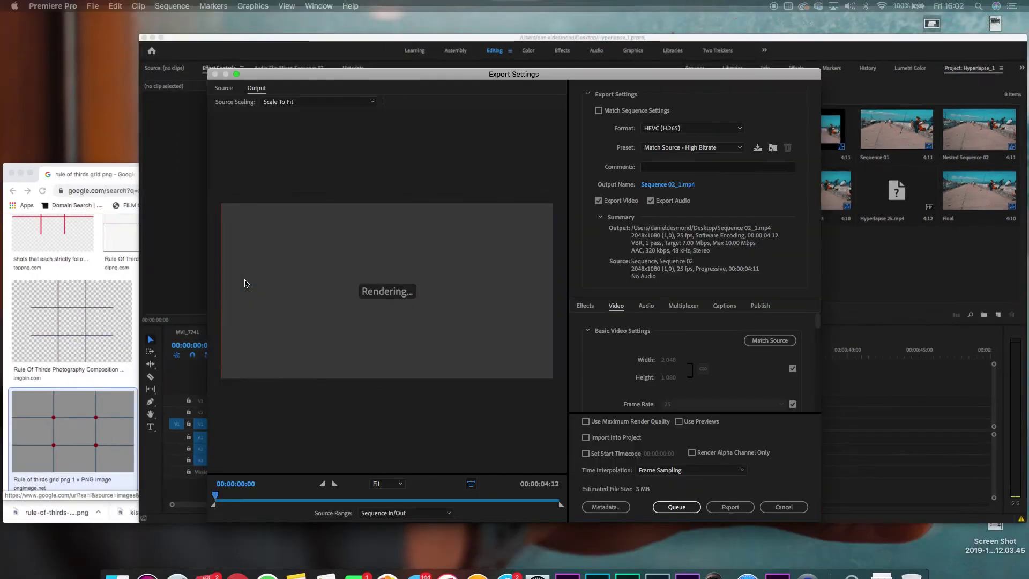
{"action": "left_click", "coordinate": [425, 287]}
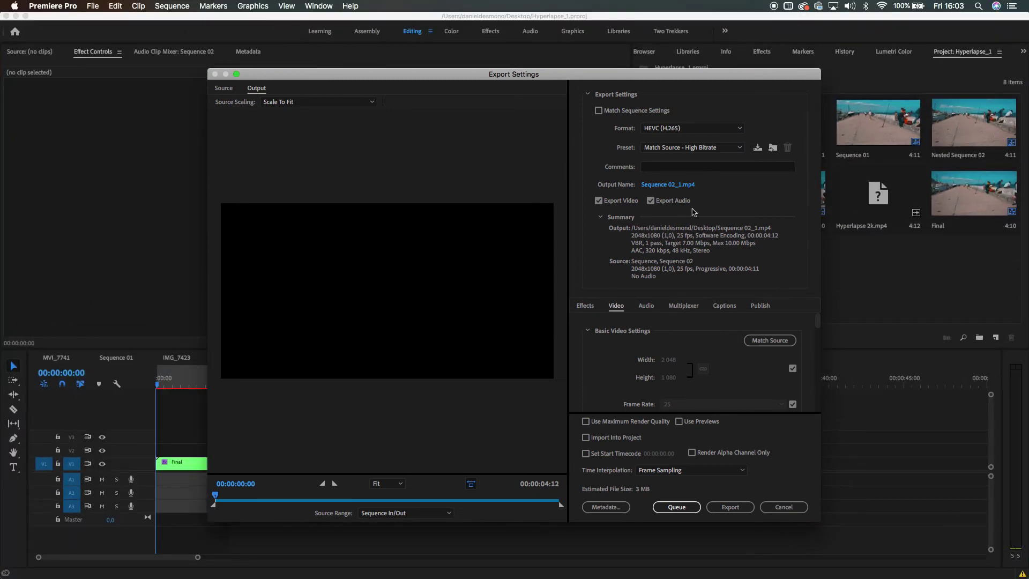
{"action": "left_click", "coordinate": [656, 131]}
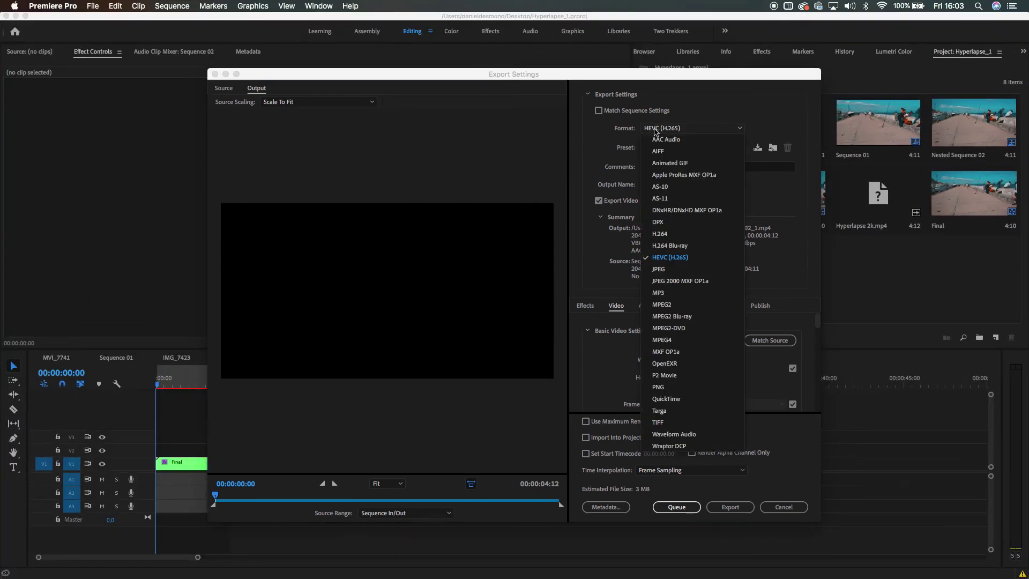
{"action": "left_click", "coordinate": [669, 234]}
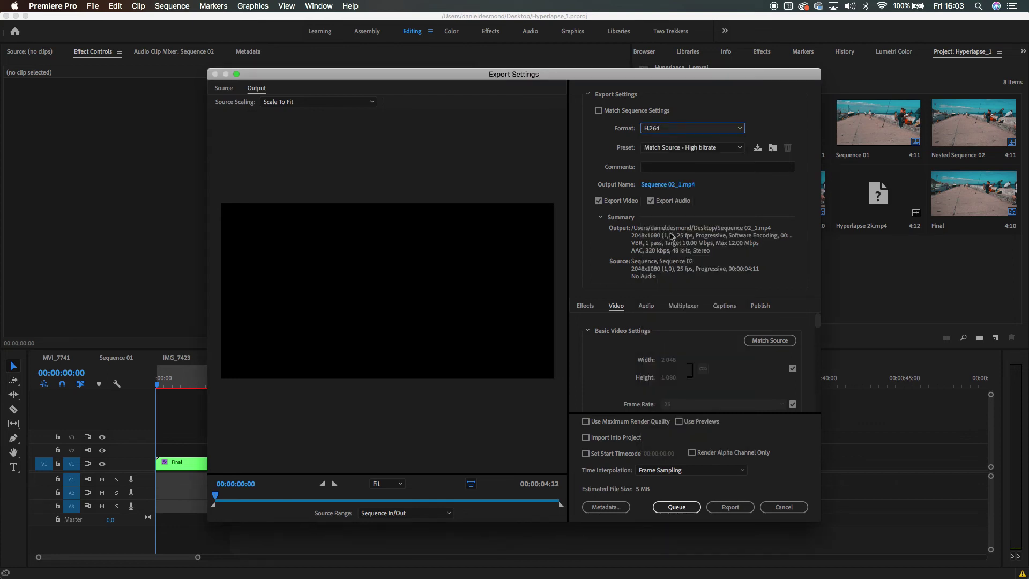
Name the export file "Hyperlapse Fianl" on the Desktop and start the export, cancelling the encoding.
{"action": "left_click", "coordinate": [667, 185]}
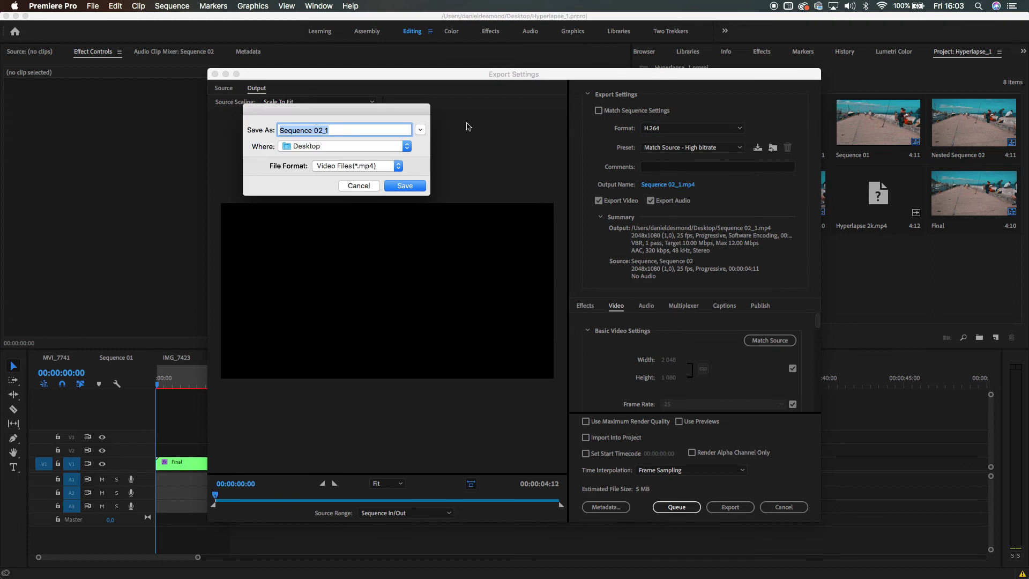
{"action": "type", "text": "Hyperlapse Fianl"}
{"action": "left_click", "coordinate": [413, 186]}
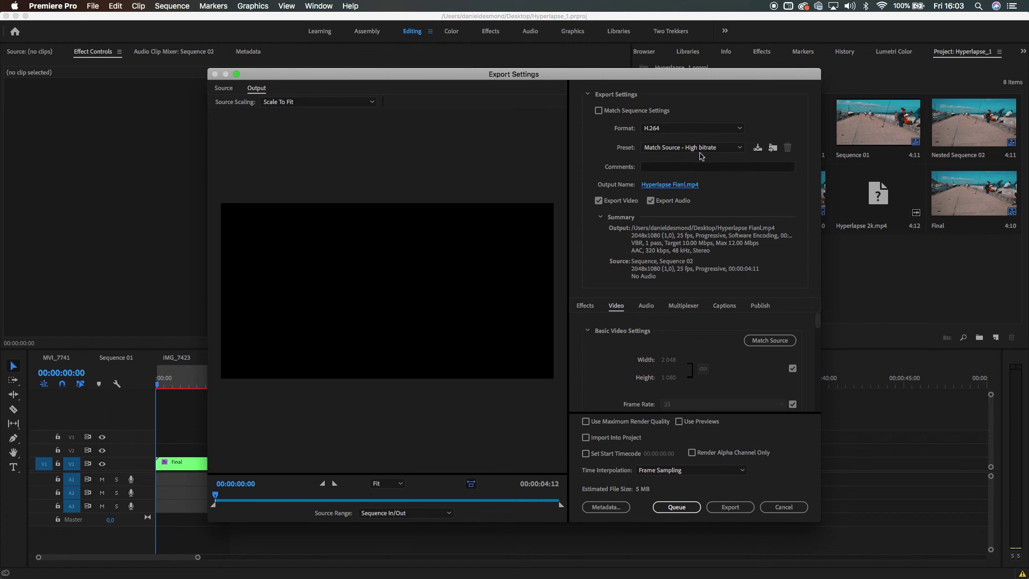
{"action": "left_click", "coordinate": [742, 508]}
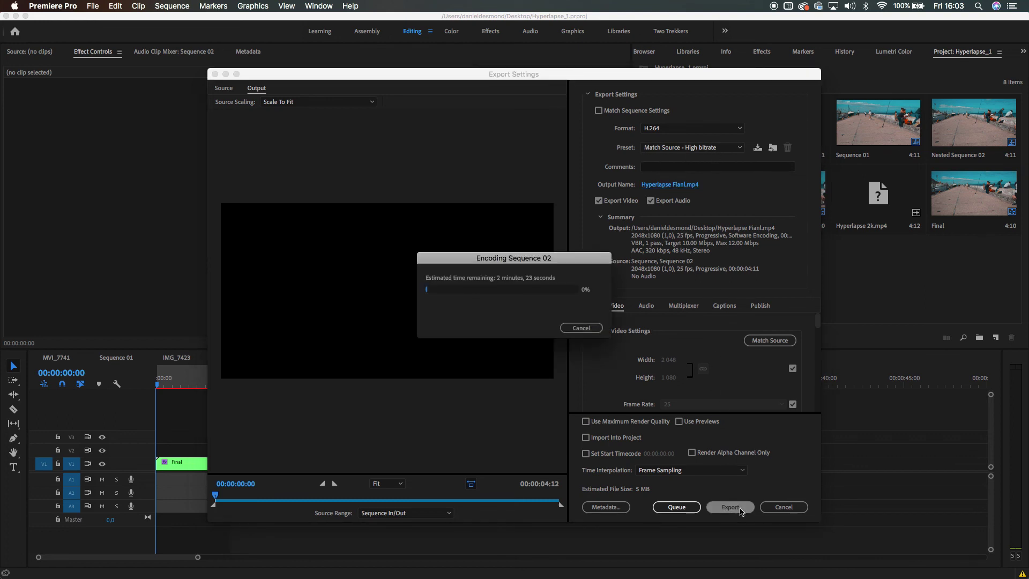
{"action": "left_click", "coordinate": [590, 329]}
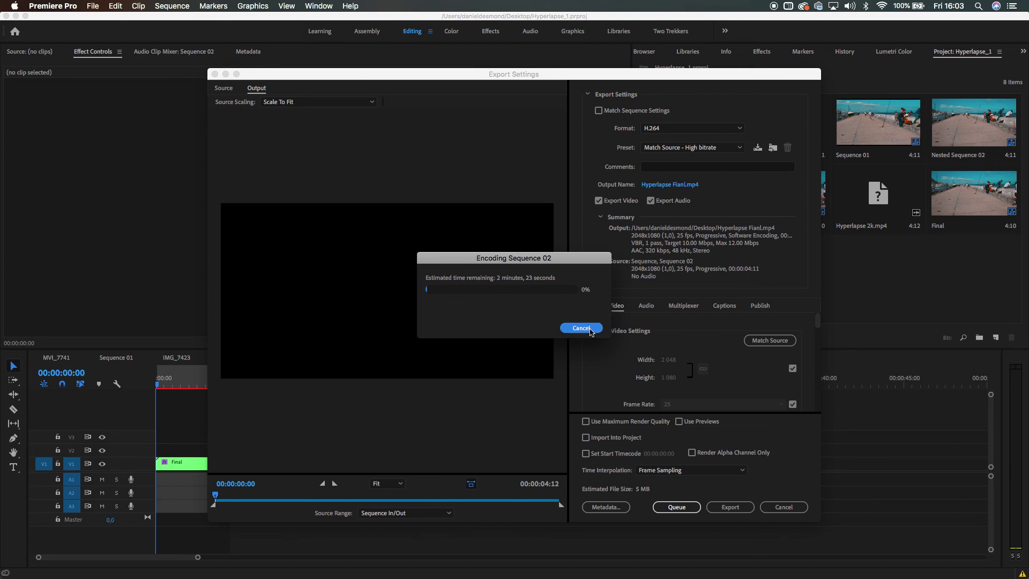